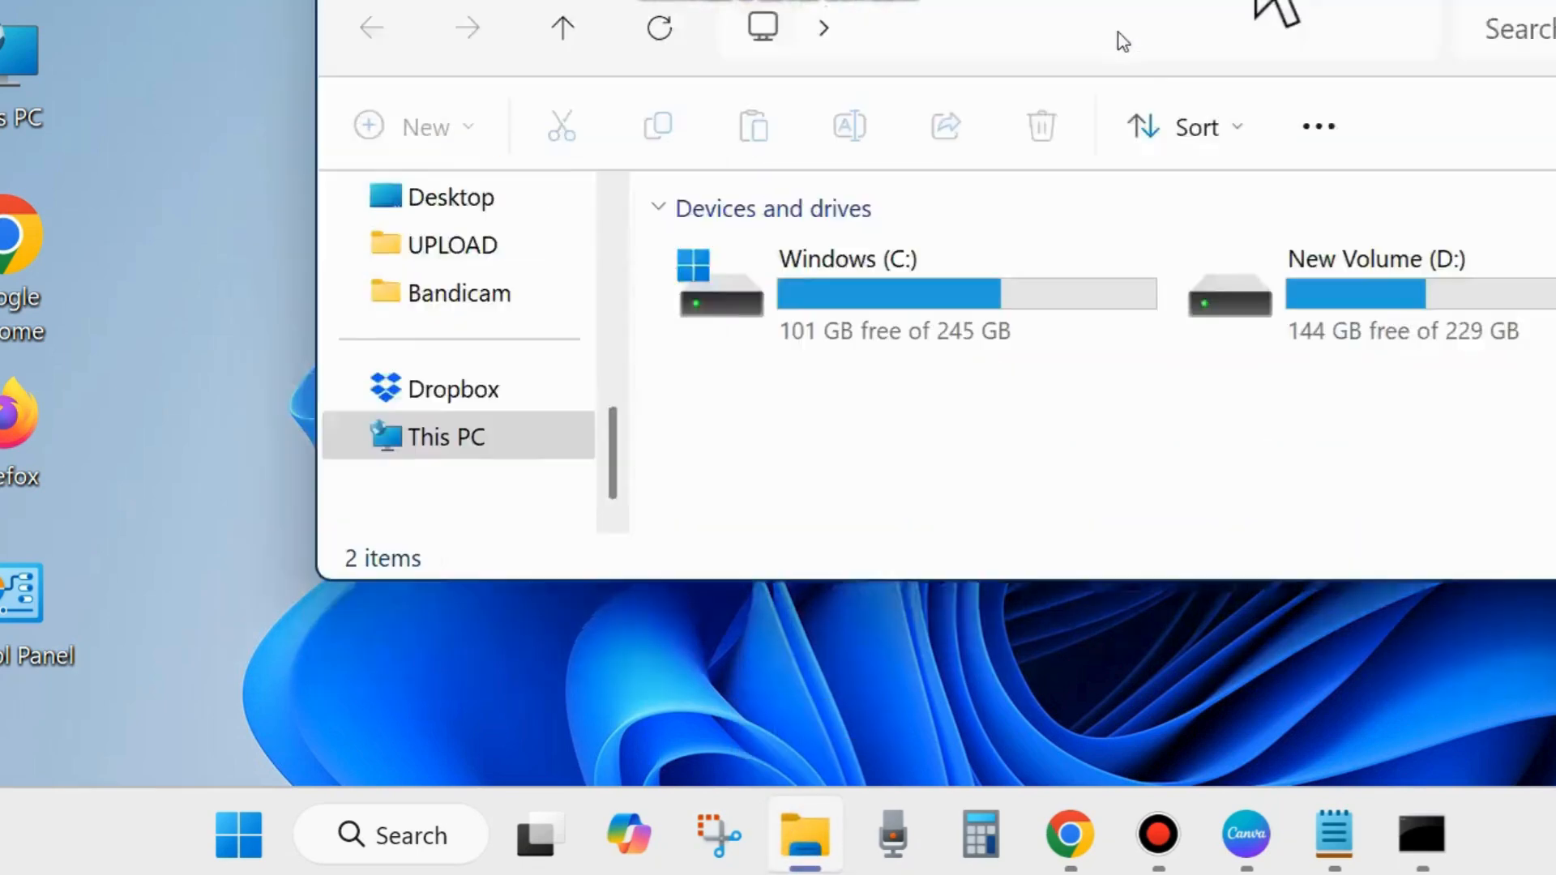
- Open the properties of the Windows (C:) drive and bring its window fully into view
left_click_drag(1123, 41, 1032, 129)
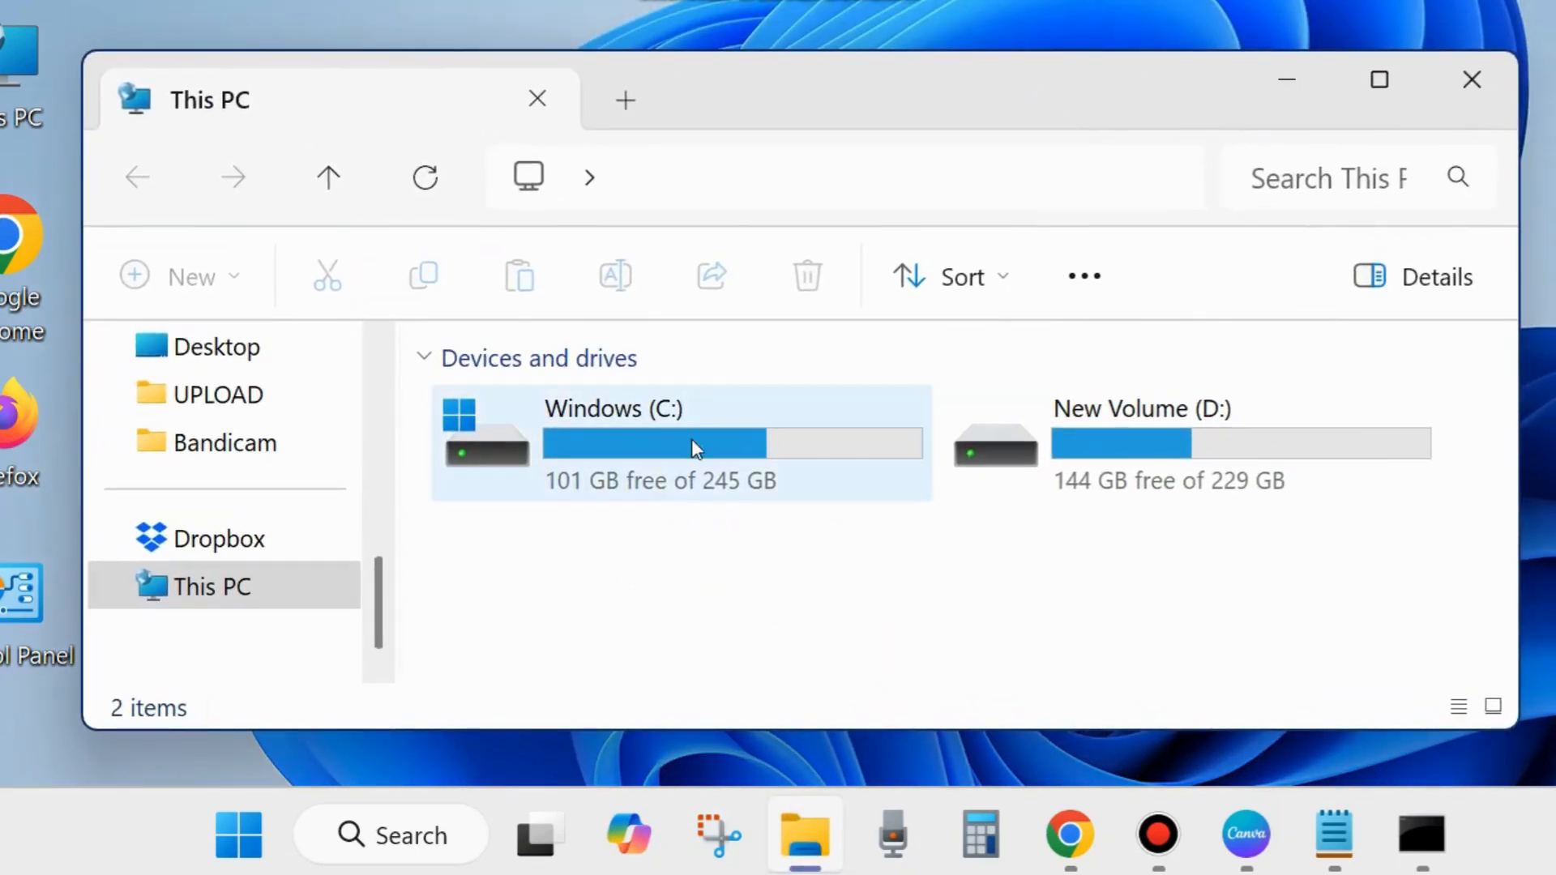
mouse_move(594, 468)
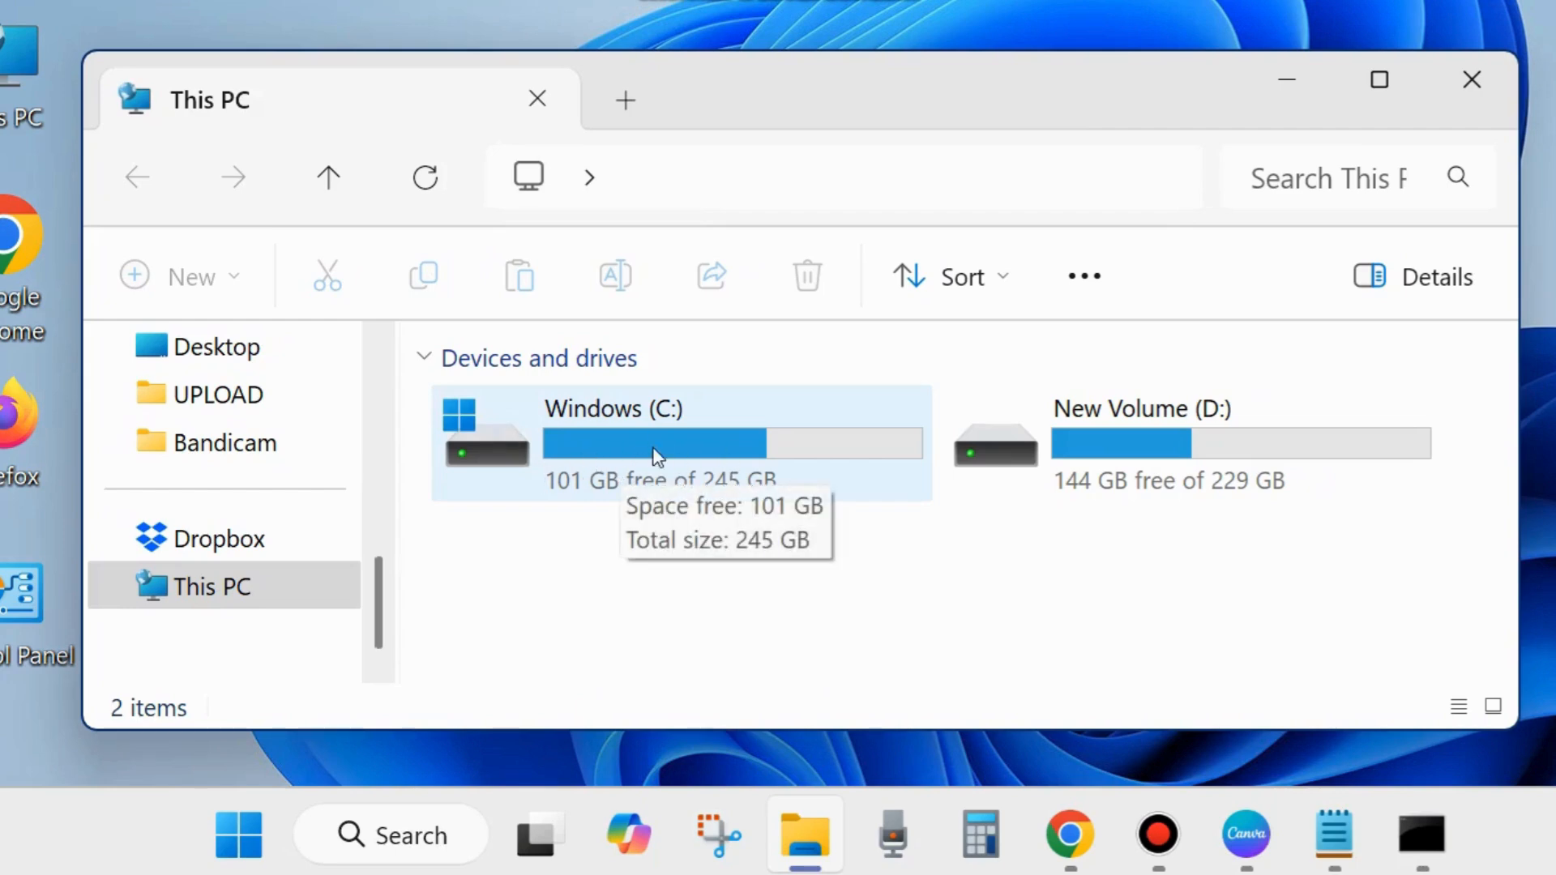
right_click(511, 466)
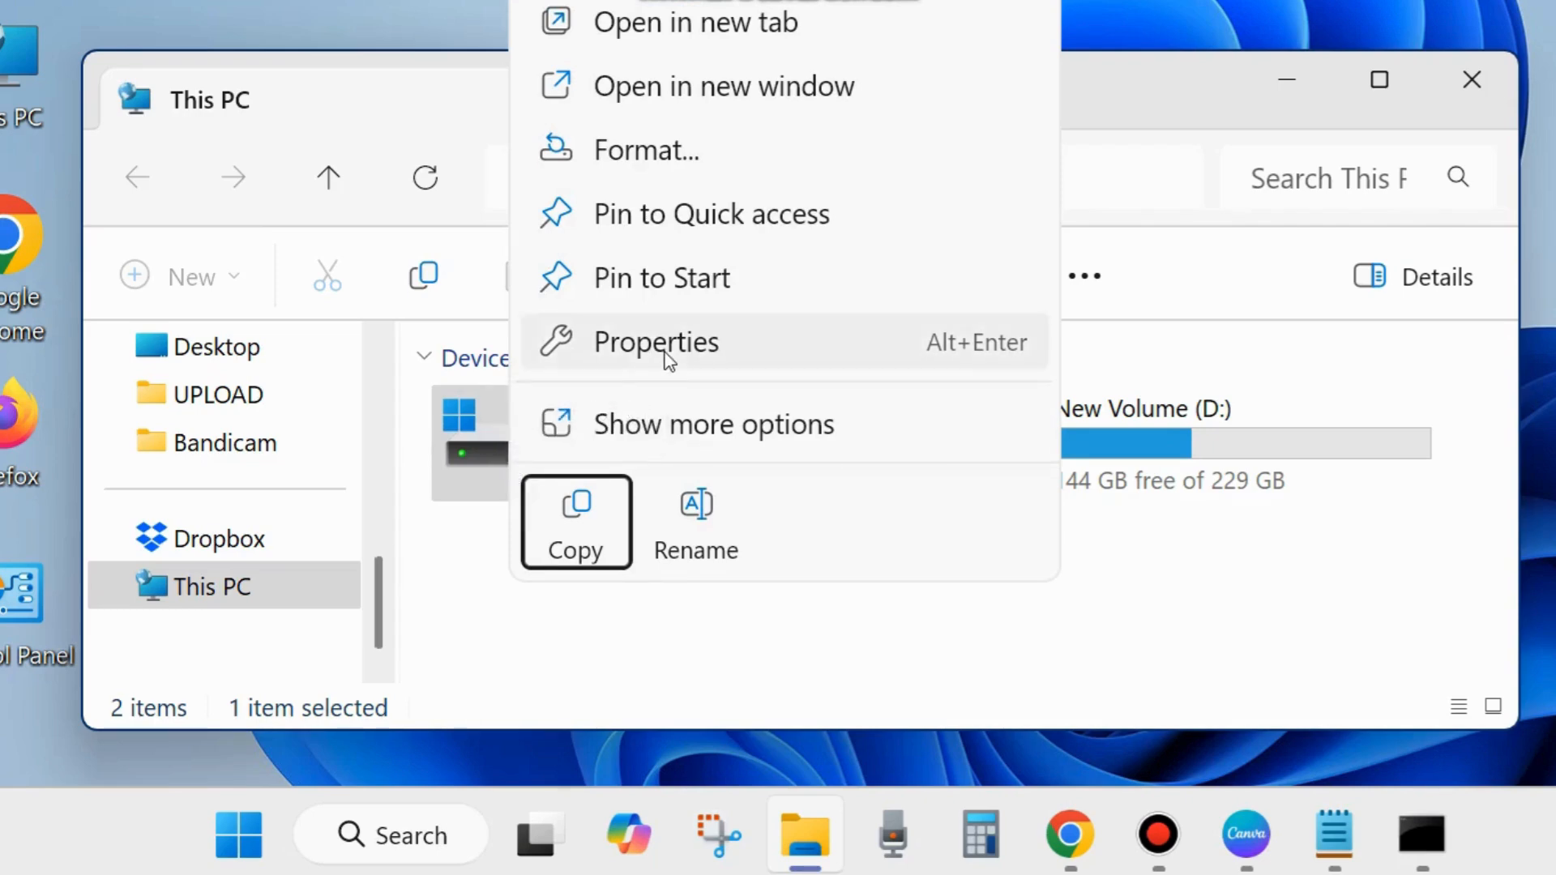
left_click(667, 356)
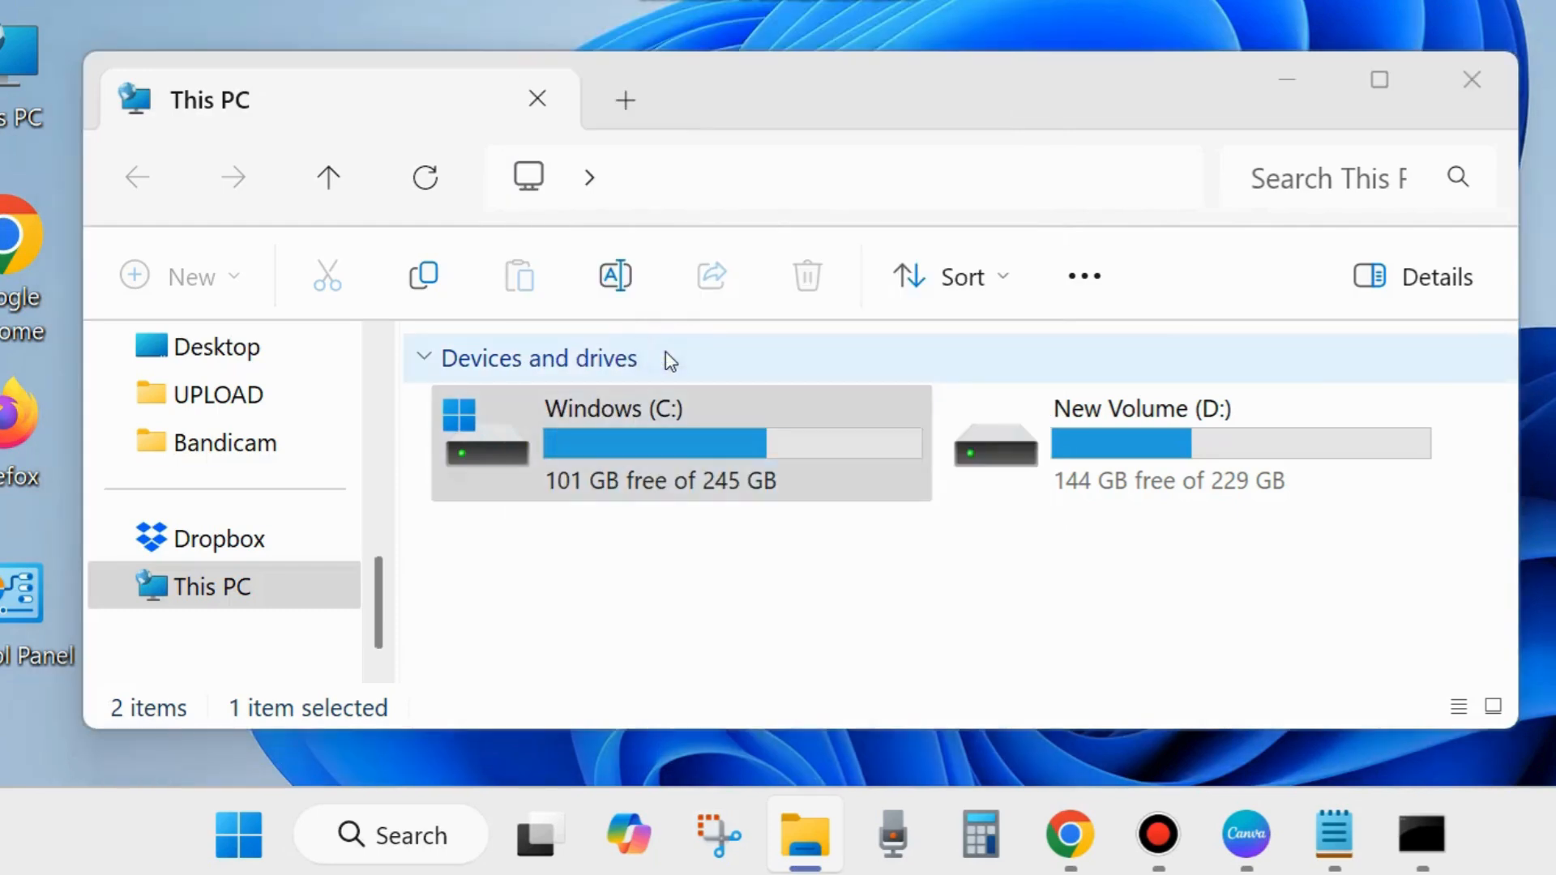
left_click_drag(1270, 2, 979, 11)
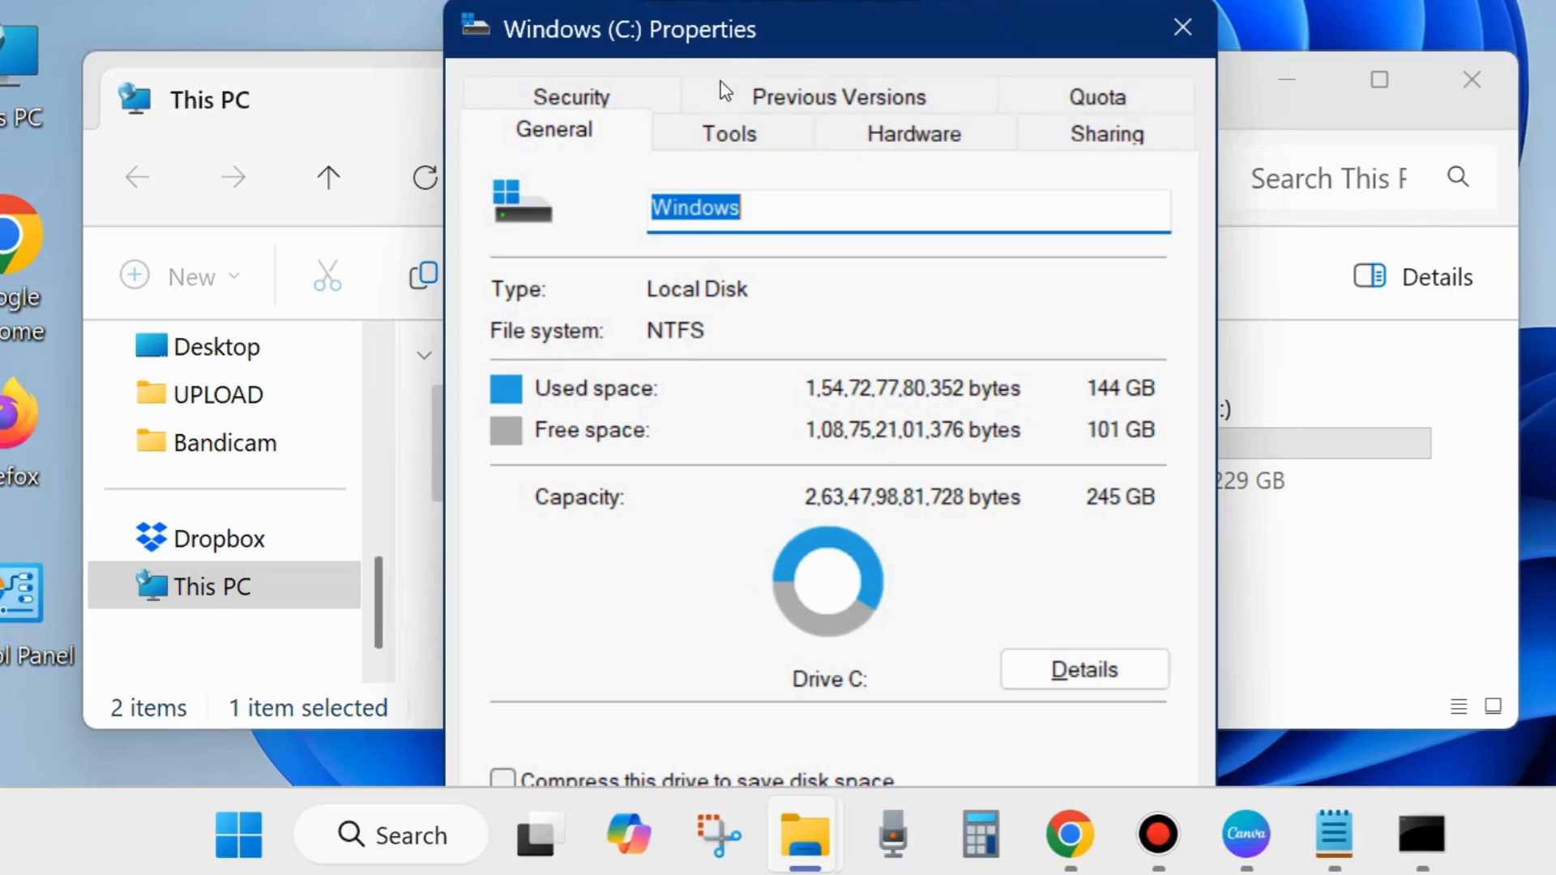
- Open error checking for the C: drive, dismiss the scan offer, and close the drive properties and This PC windows
left_click(740, 136)
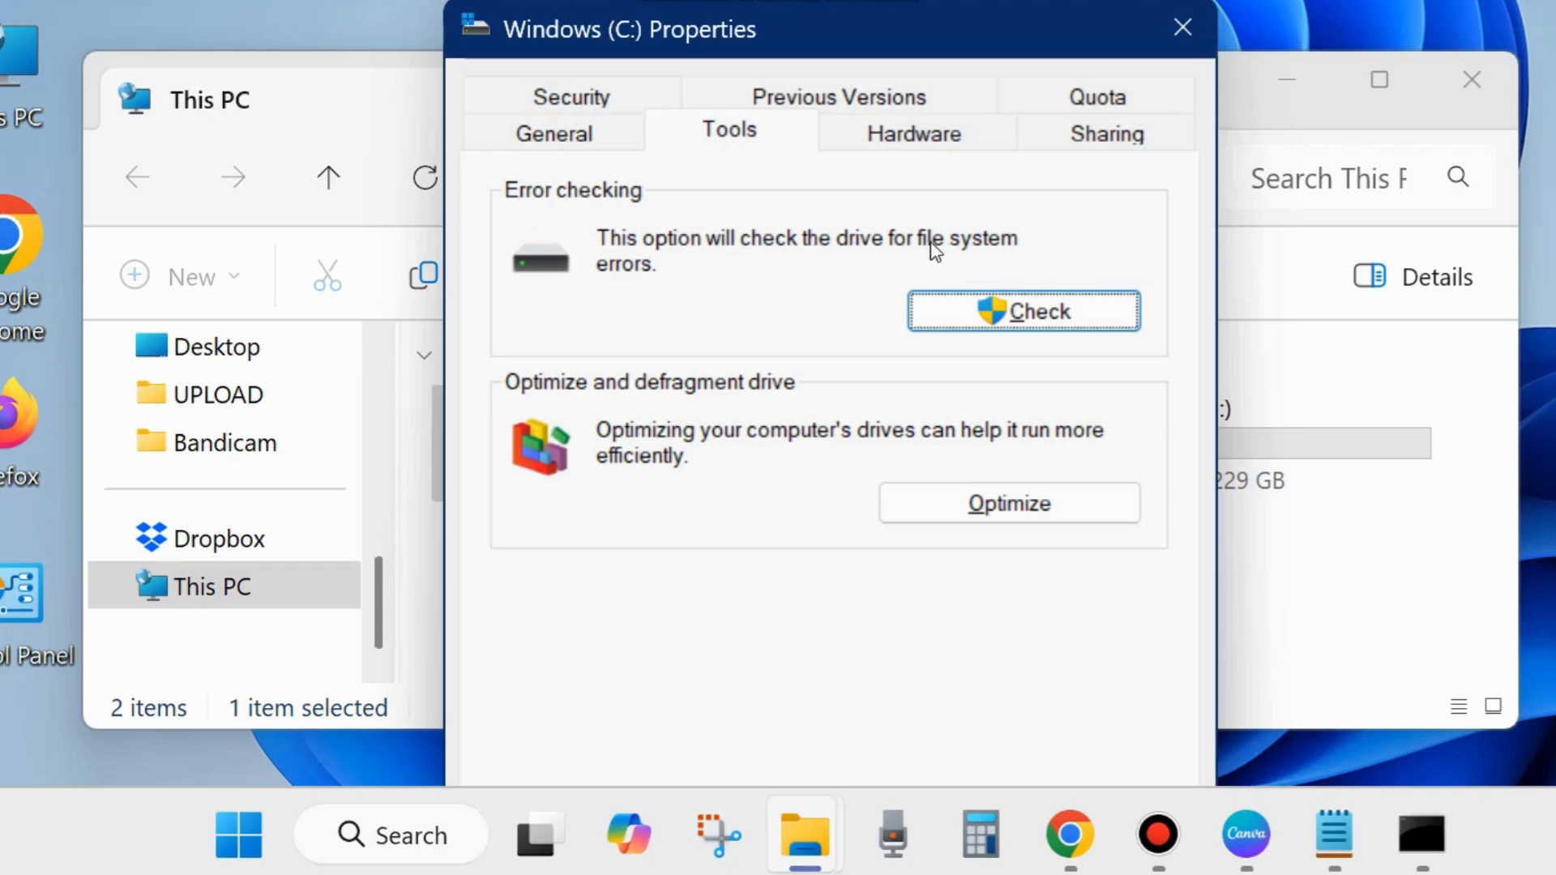
left_click(1035, 318)
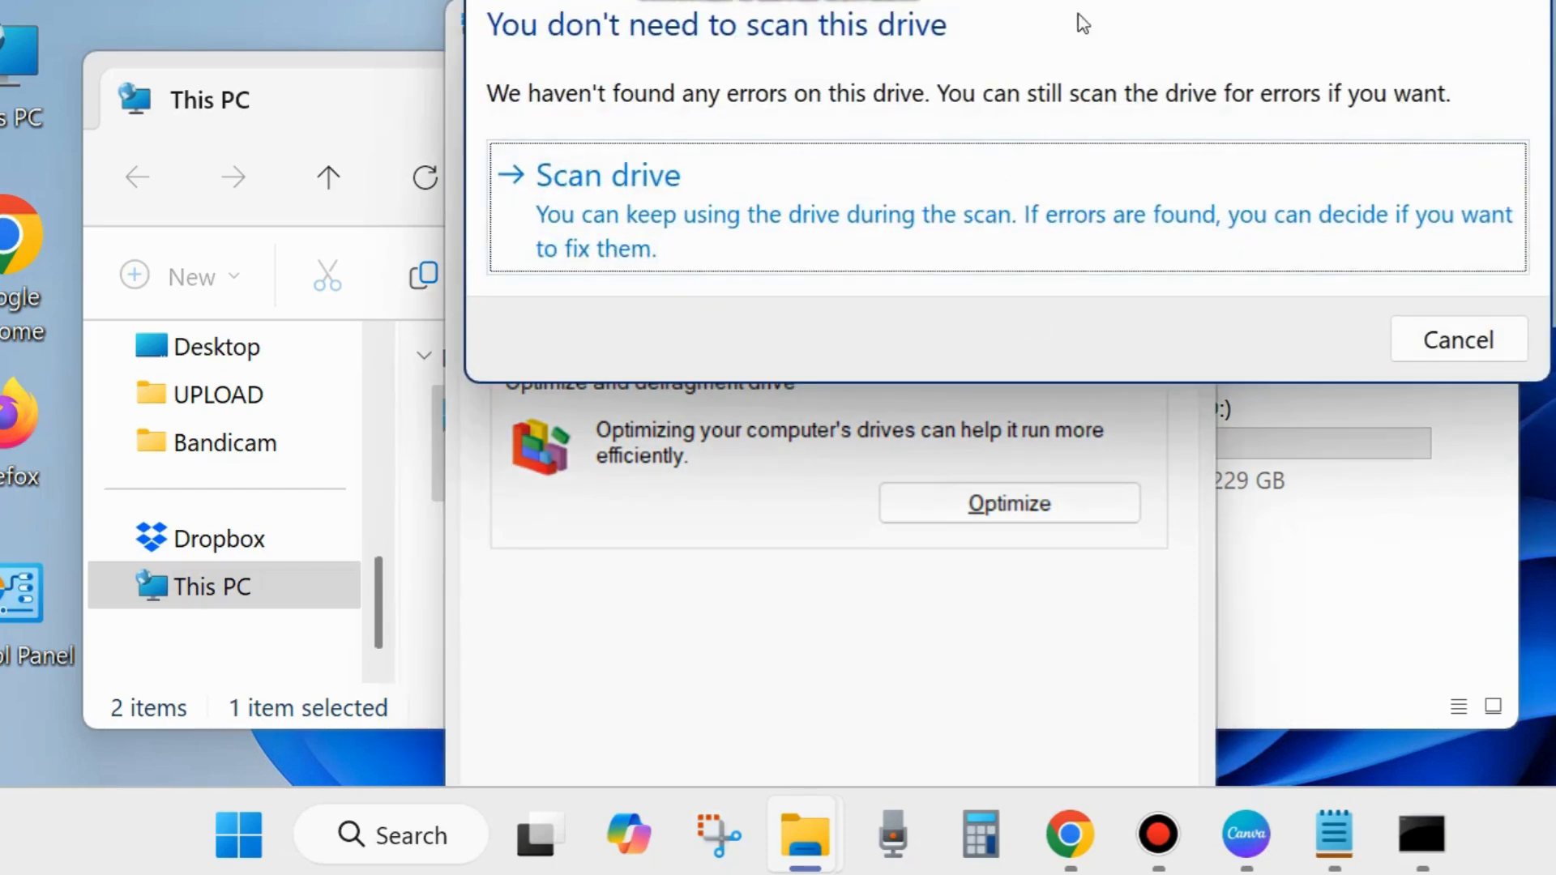
left_click_drag(1116, 13, 872, 134)
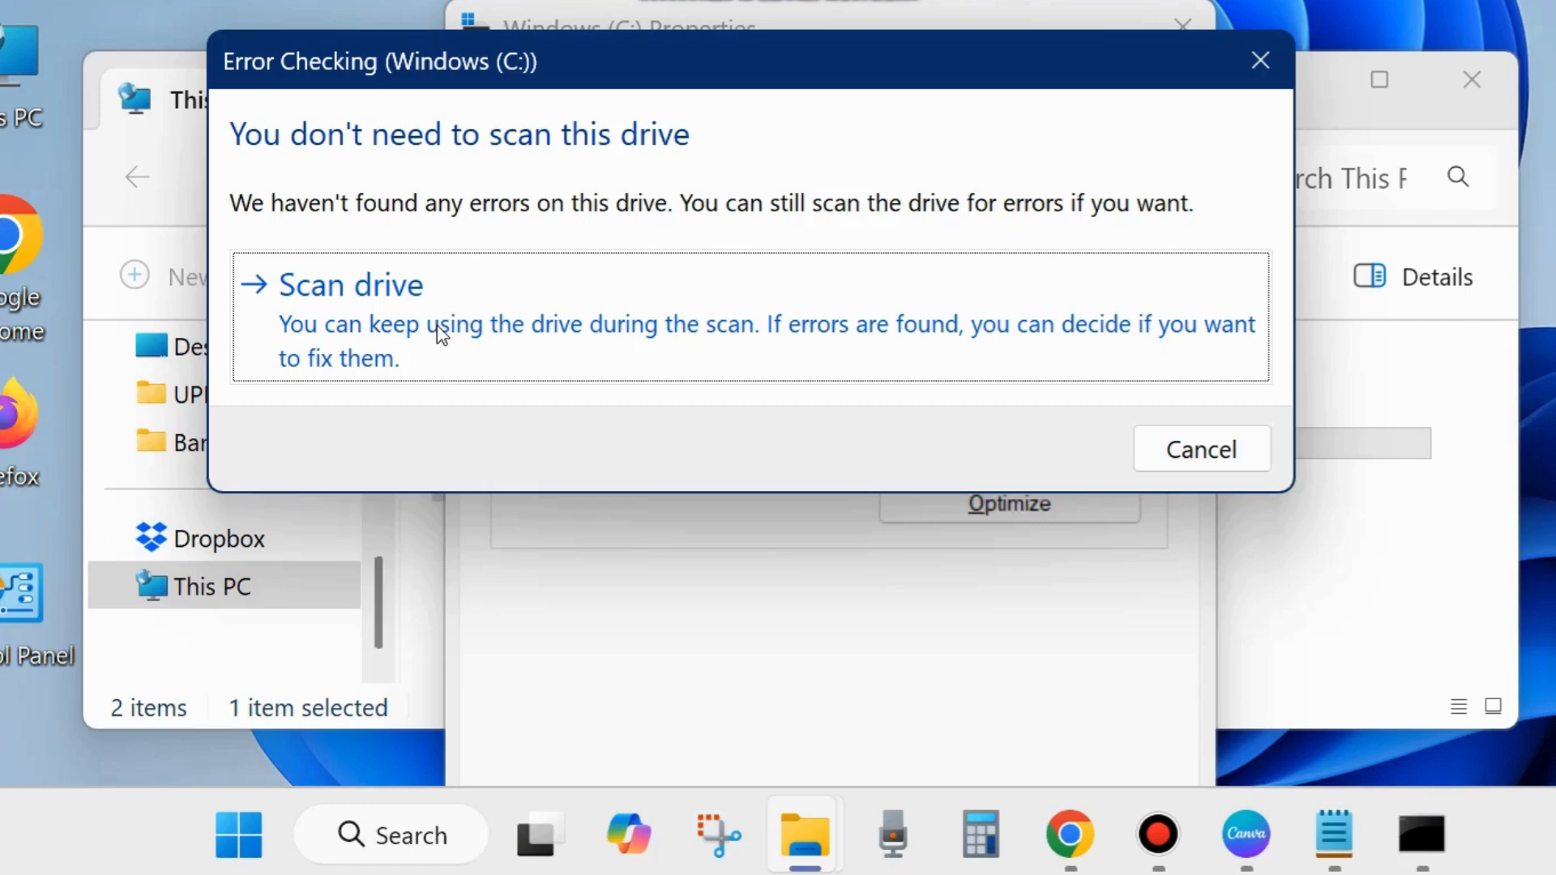
left_click(1258, 61)
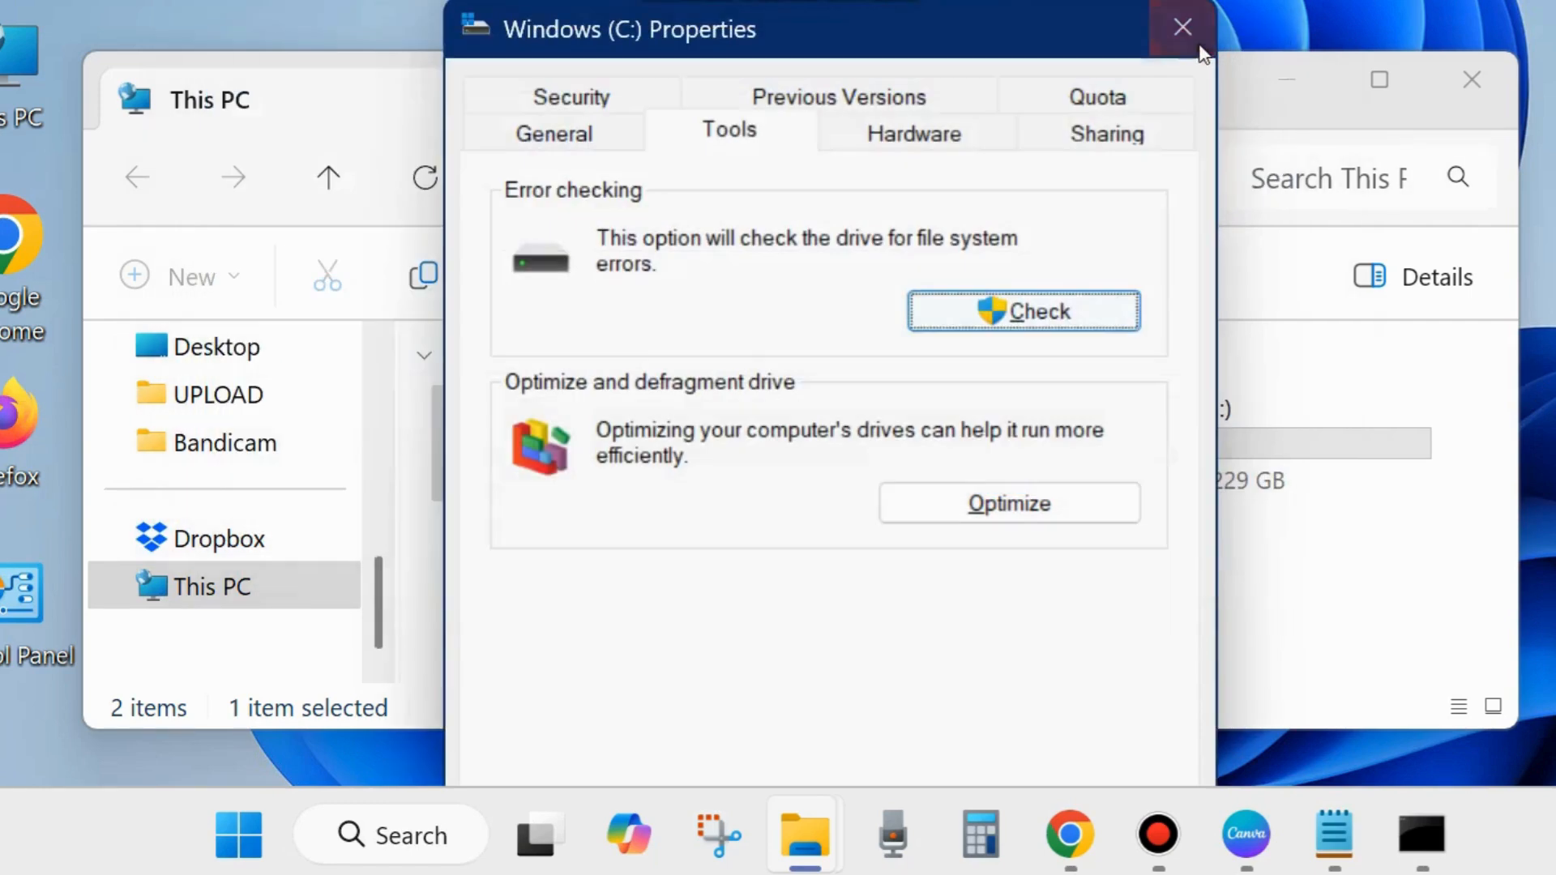
left_click(1183, 26)
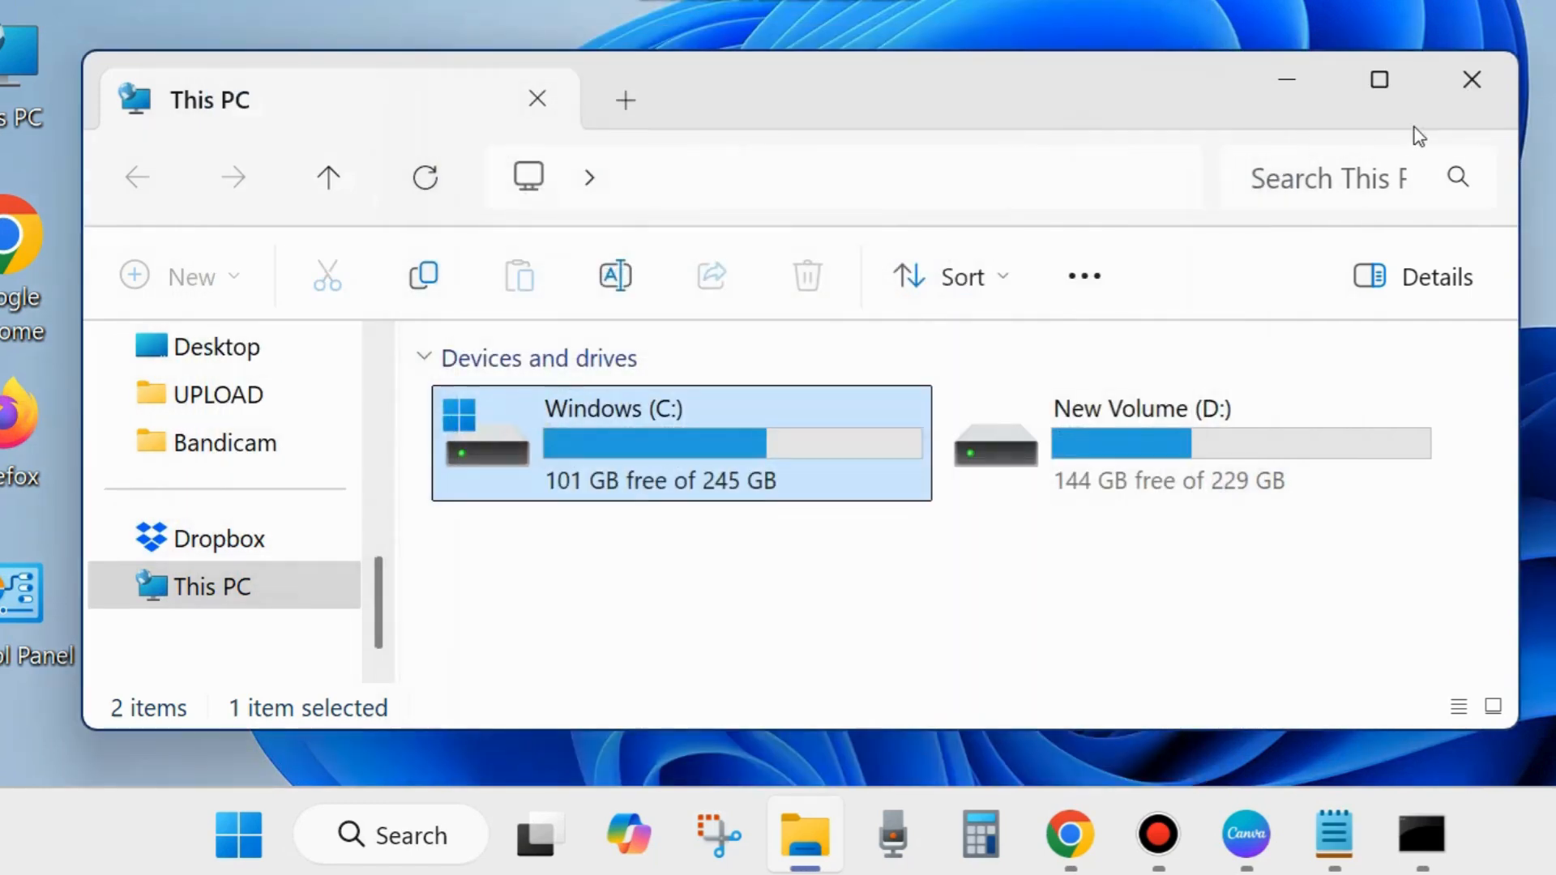
left_click(1470, 85)
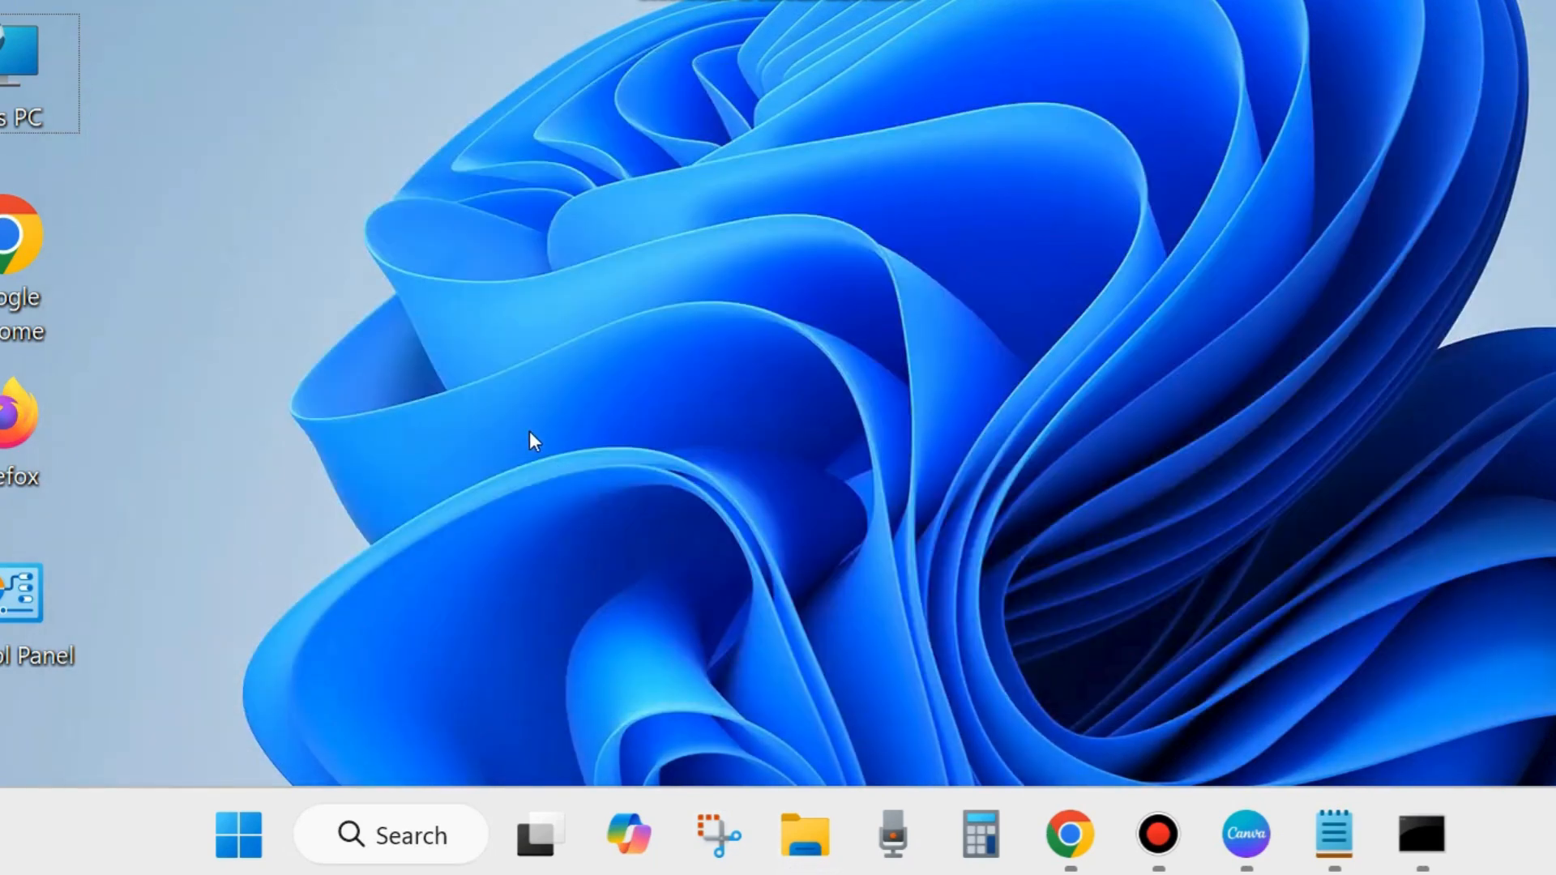
- Open the Other troubleshooters page in the Windows system troubleshooting settings
right_click(229, 818)
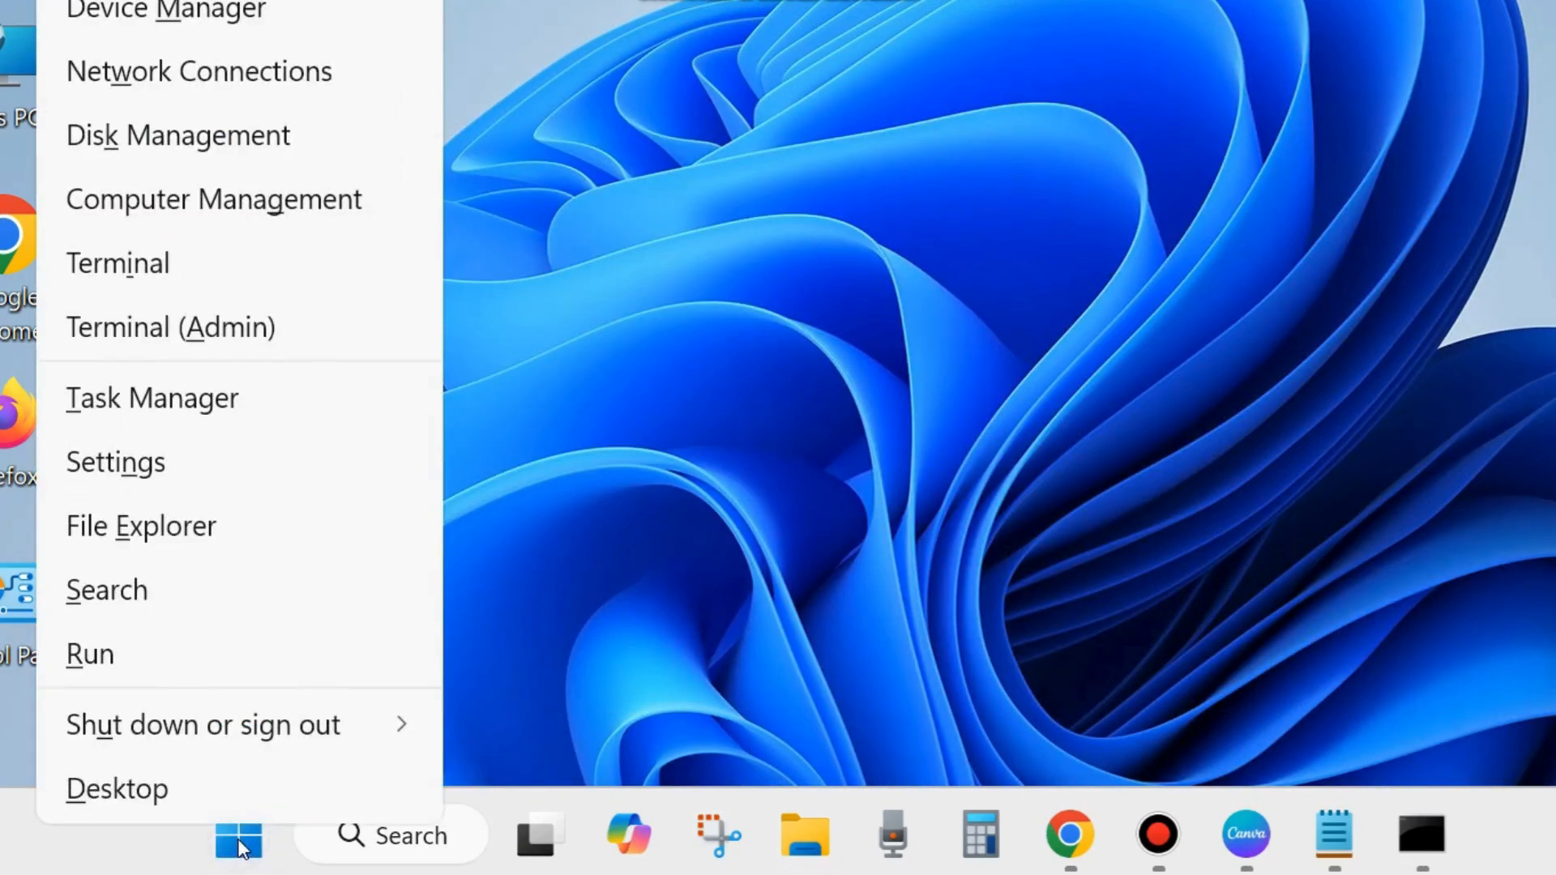
left_click(154, 473)
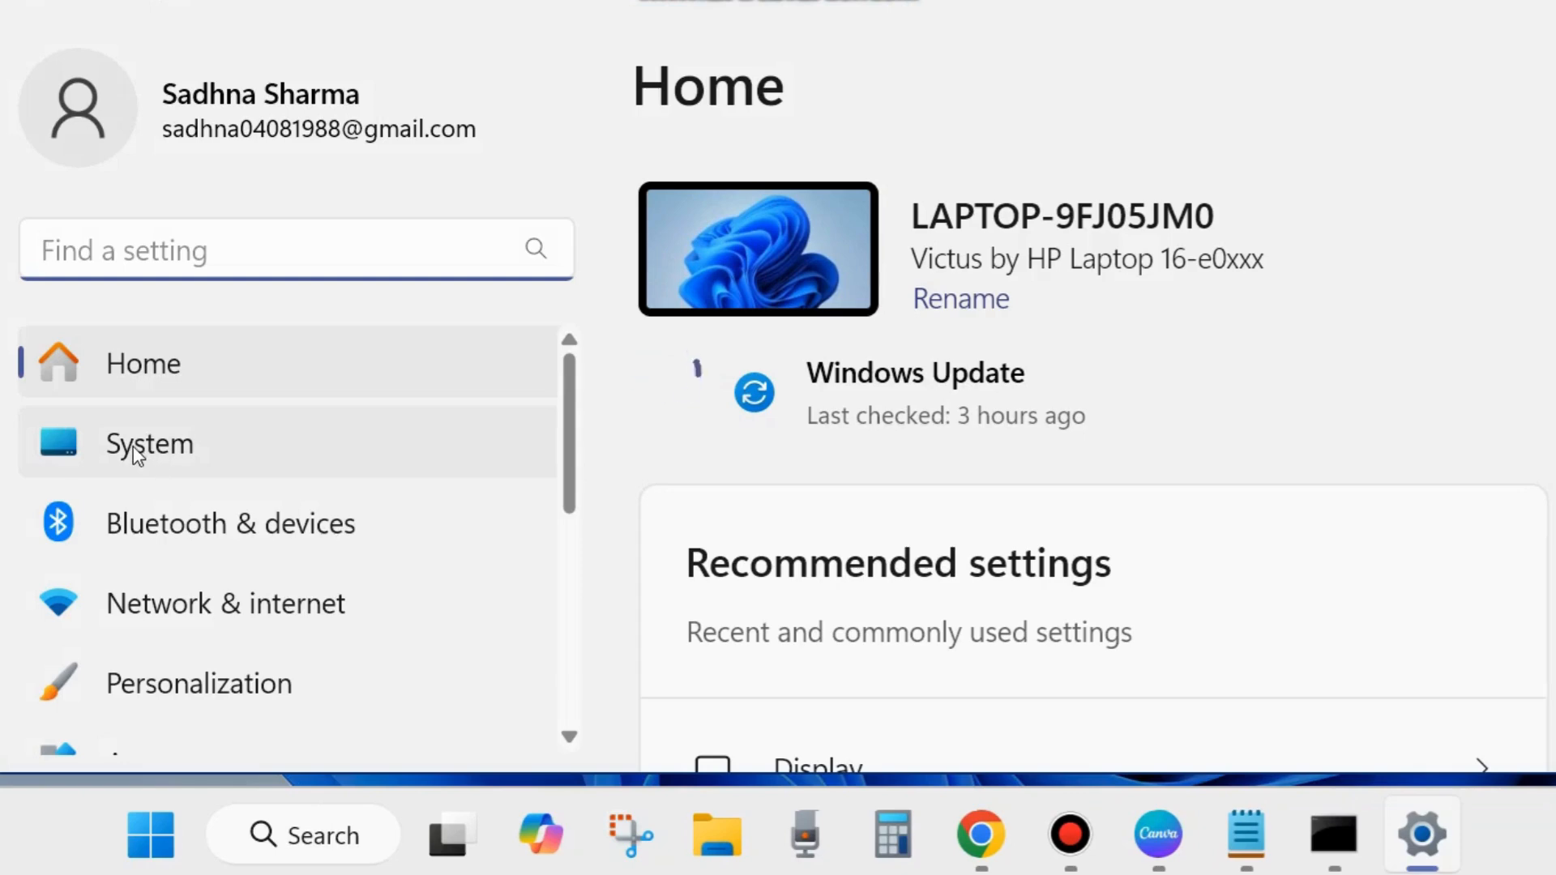
left_click(136, 445)
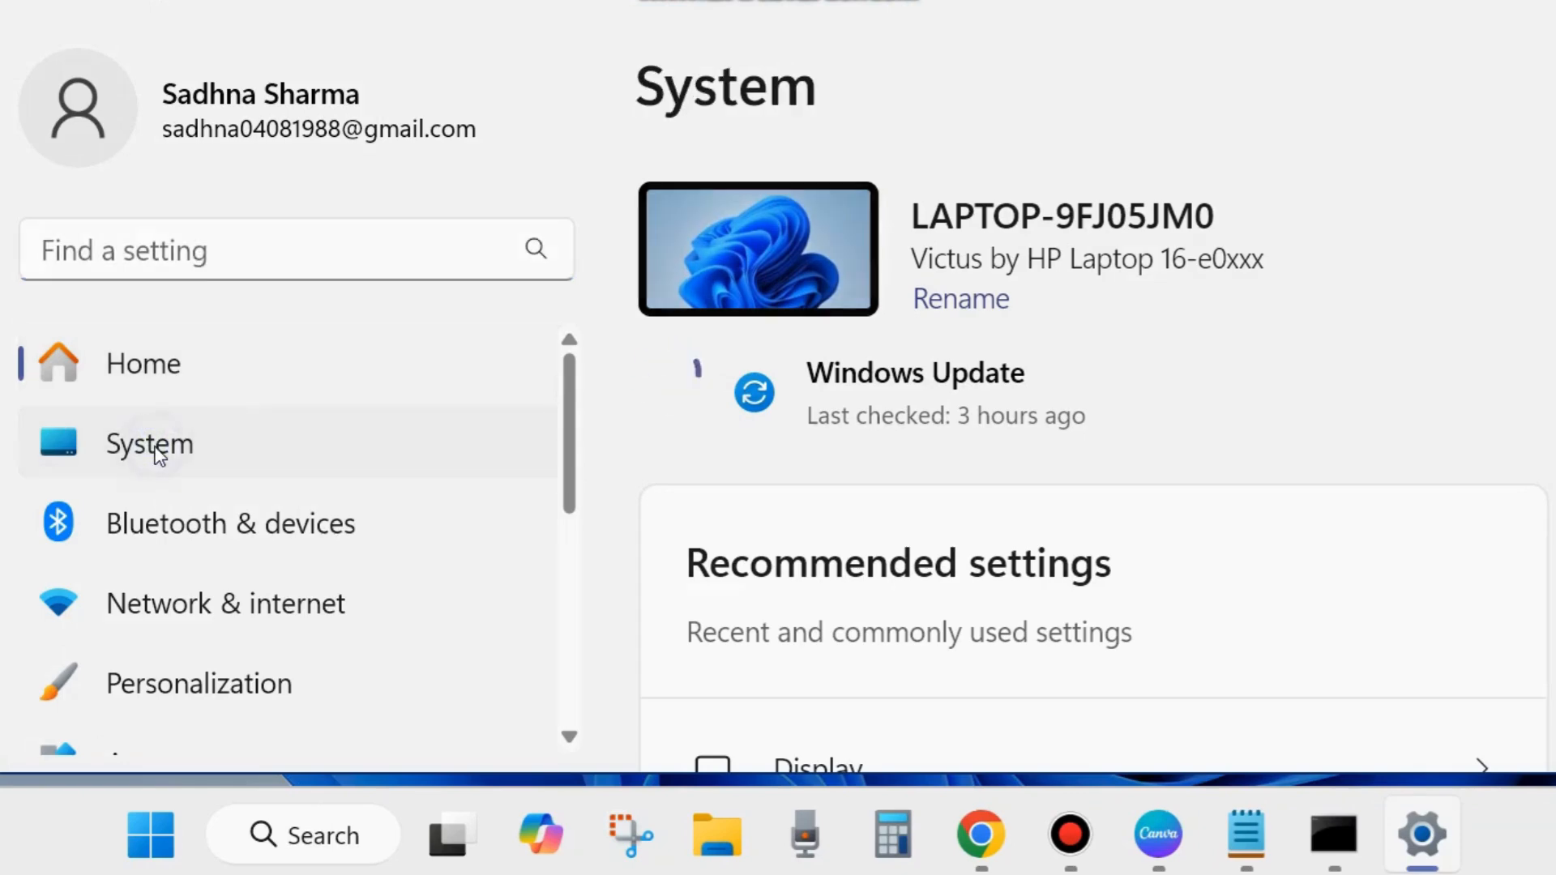
scroll(1024, 548, "down", 10)
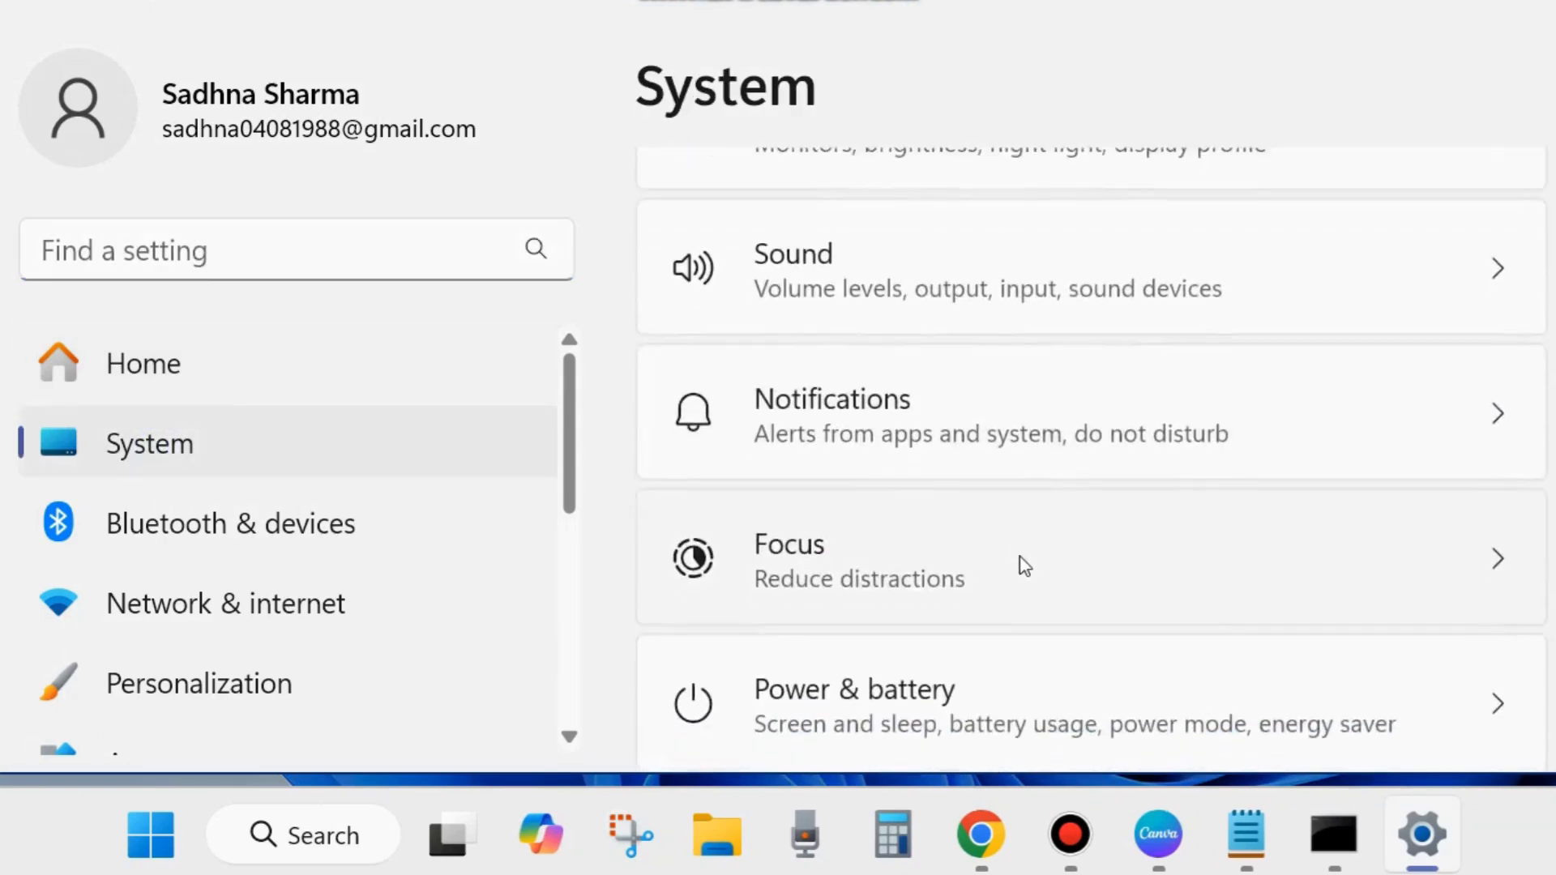
scroll(1013, 567, "down", 8)
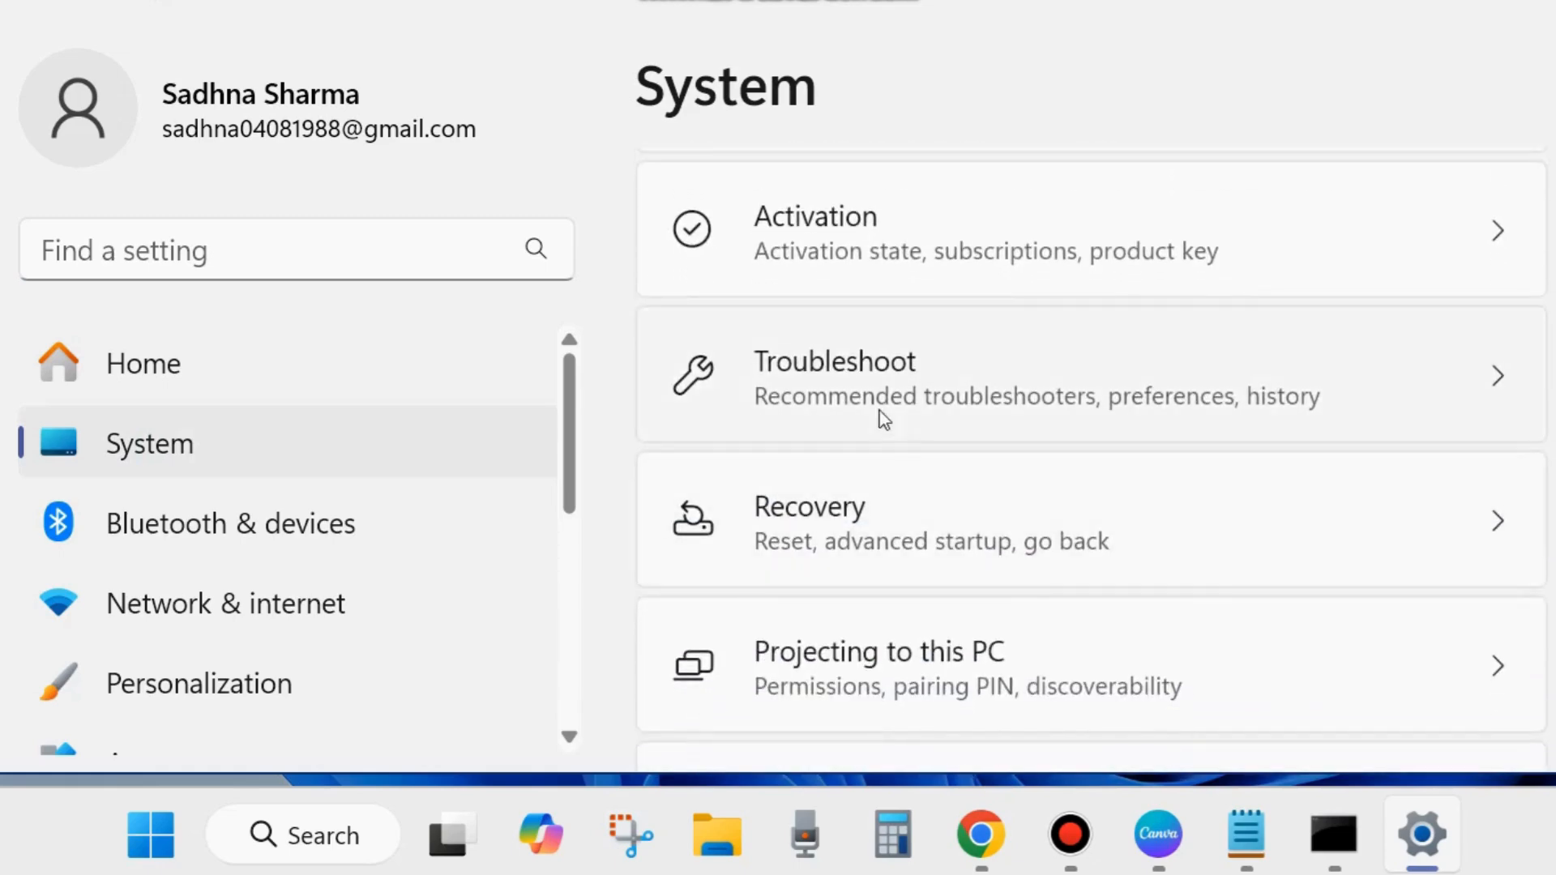
left_click(841, 381)
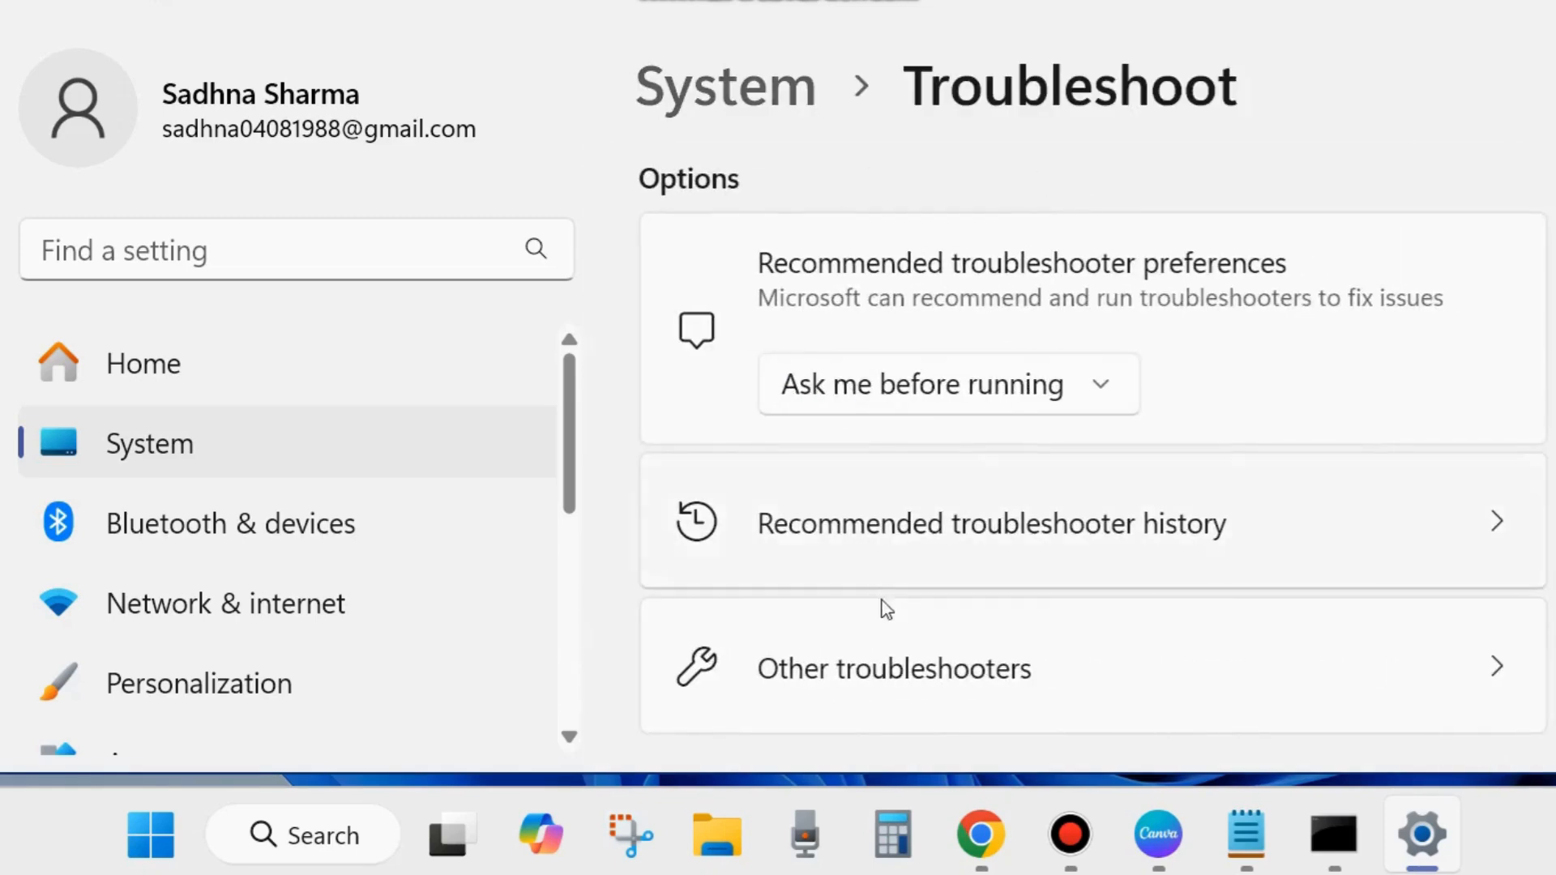
scroll(873, 675, "down", 2)
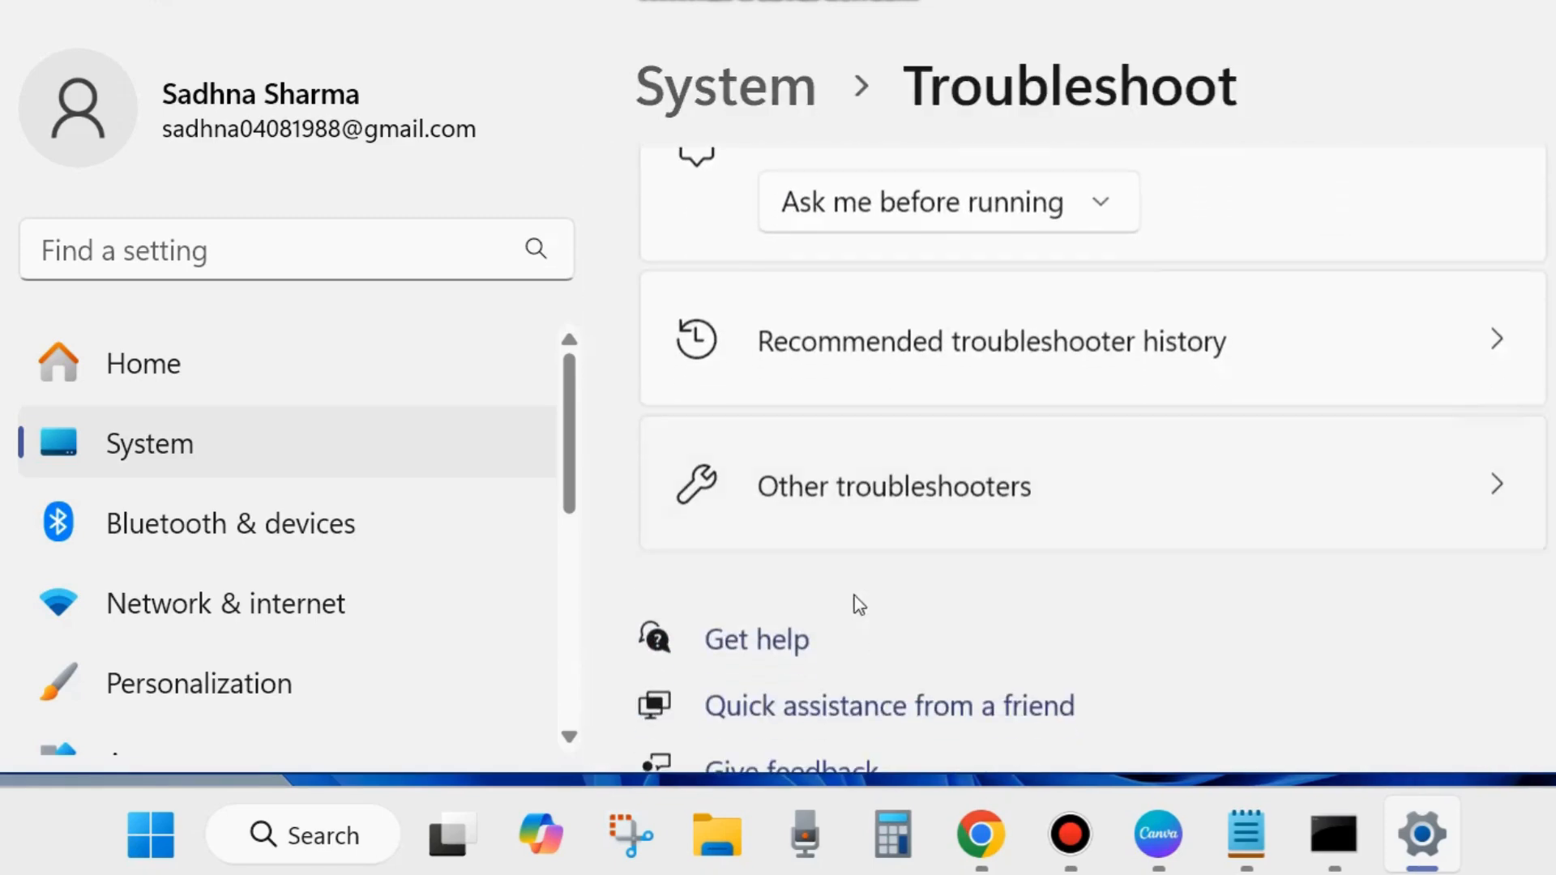
left_click(902, 498)
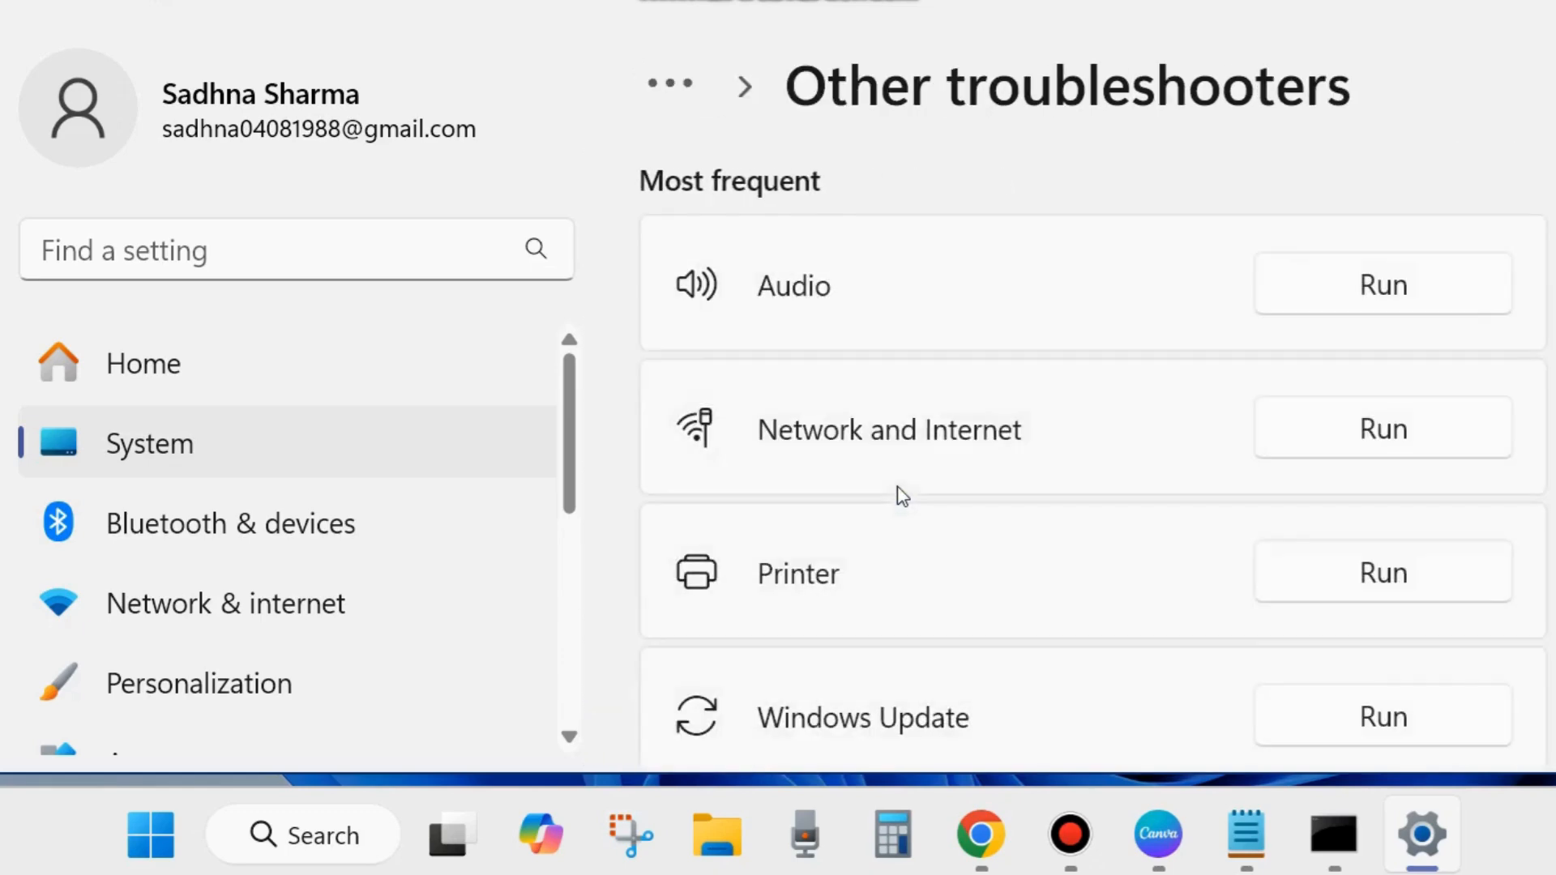
- Run the Windows Update troubleshooter and close Settings
scroll(1018, 524, "down", 3)
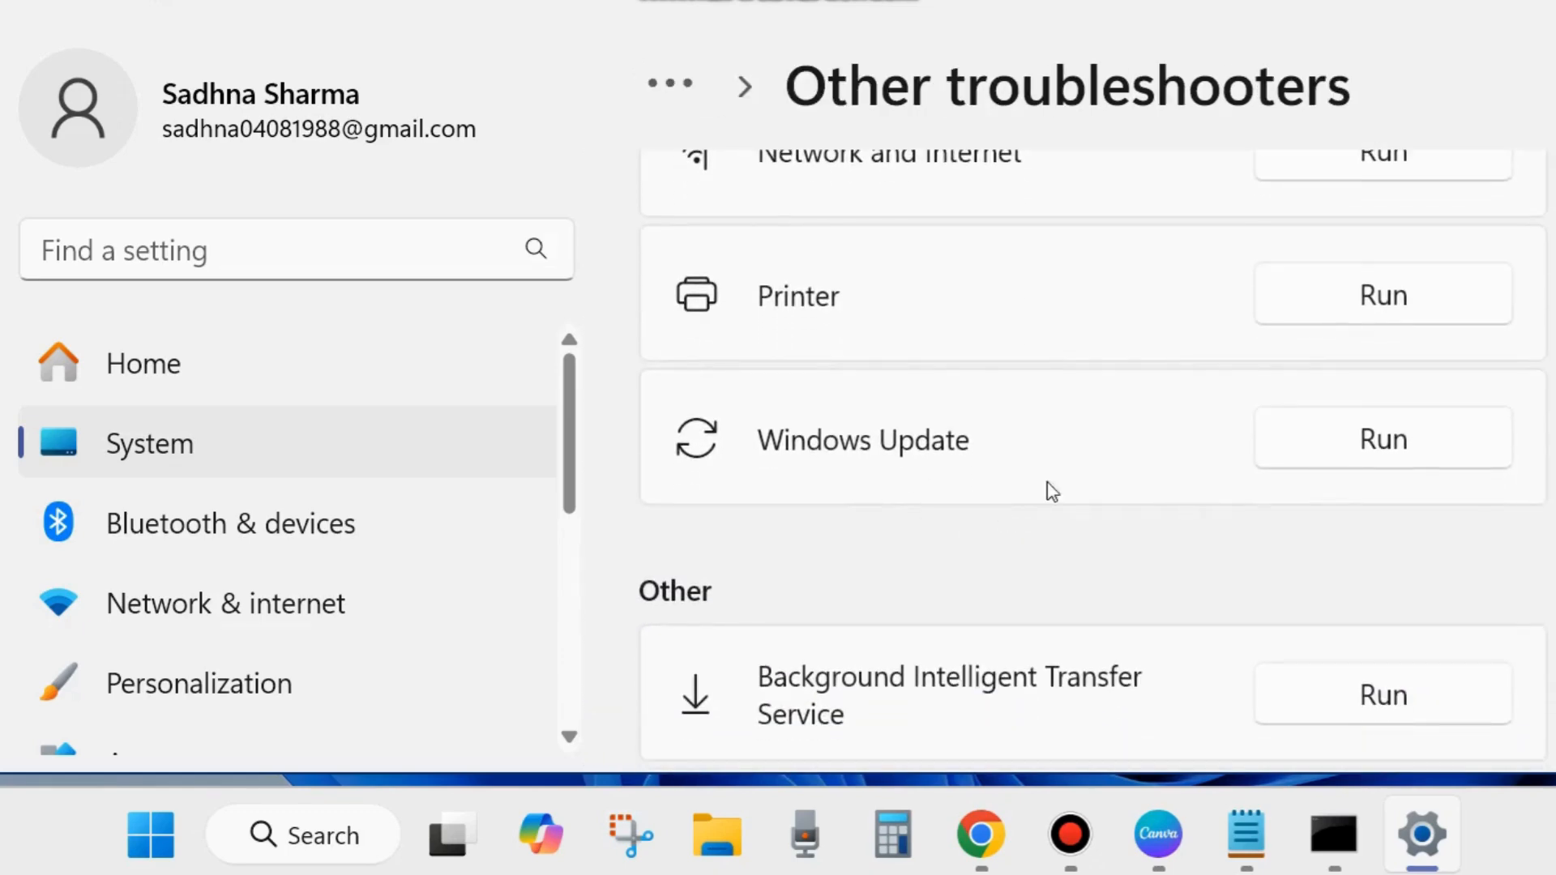
left_click(1377, 449)
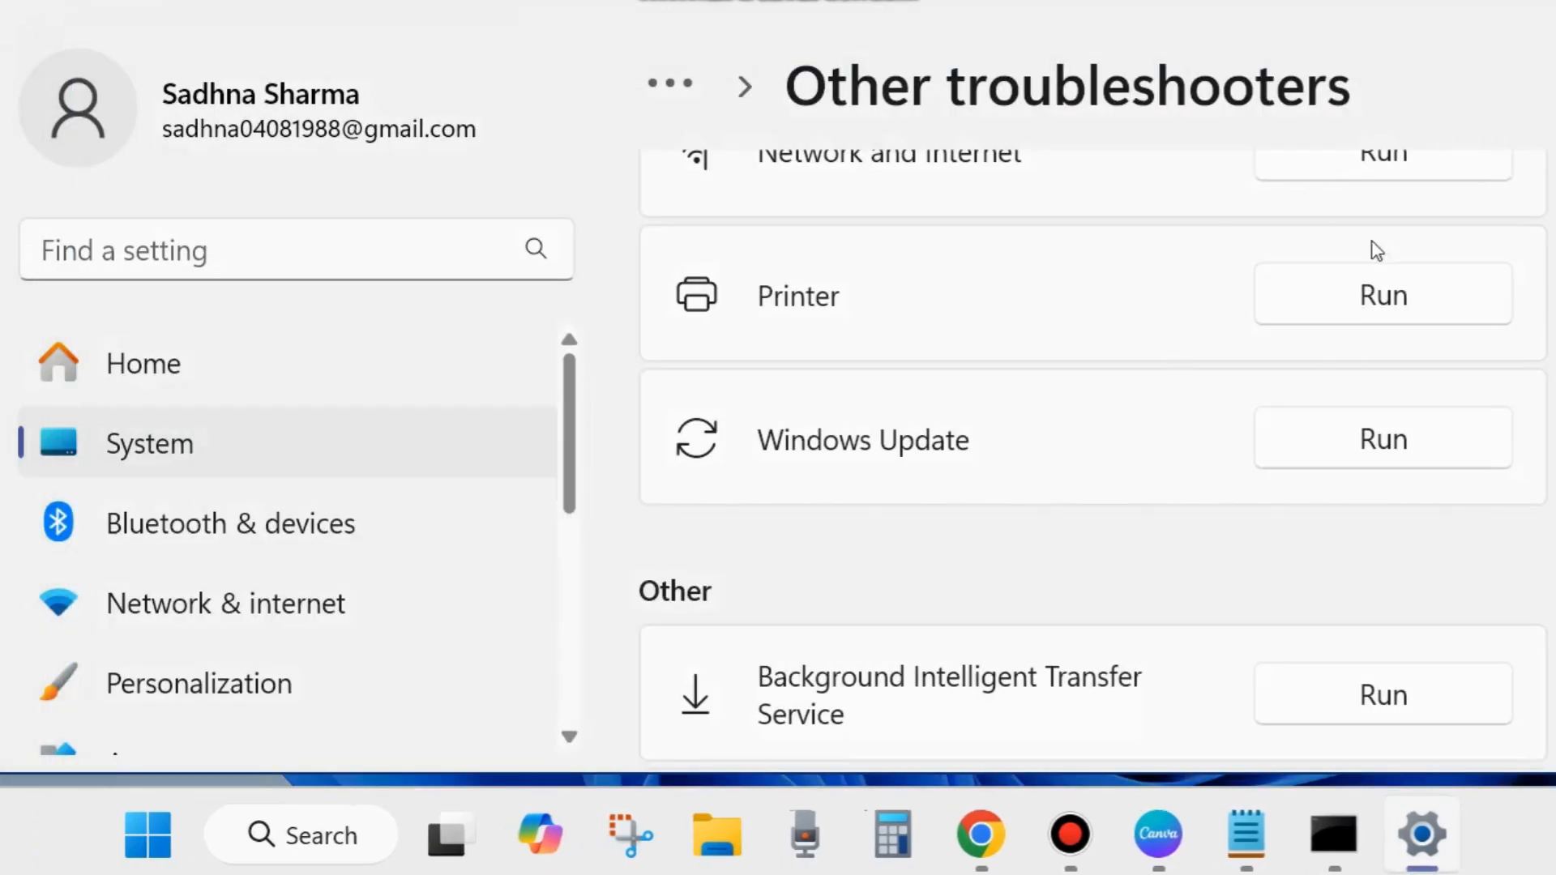
key("alt+F4")
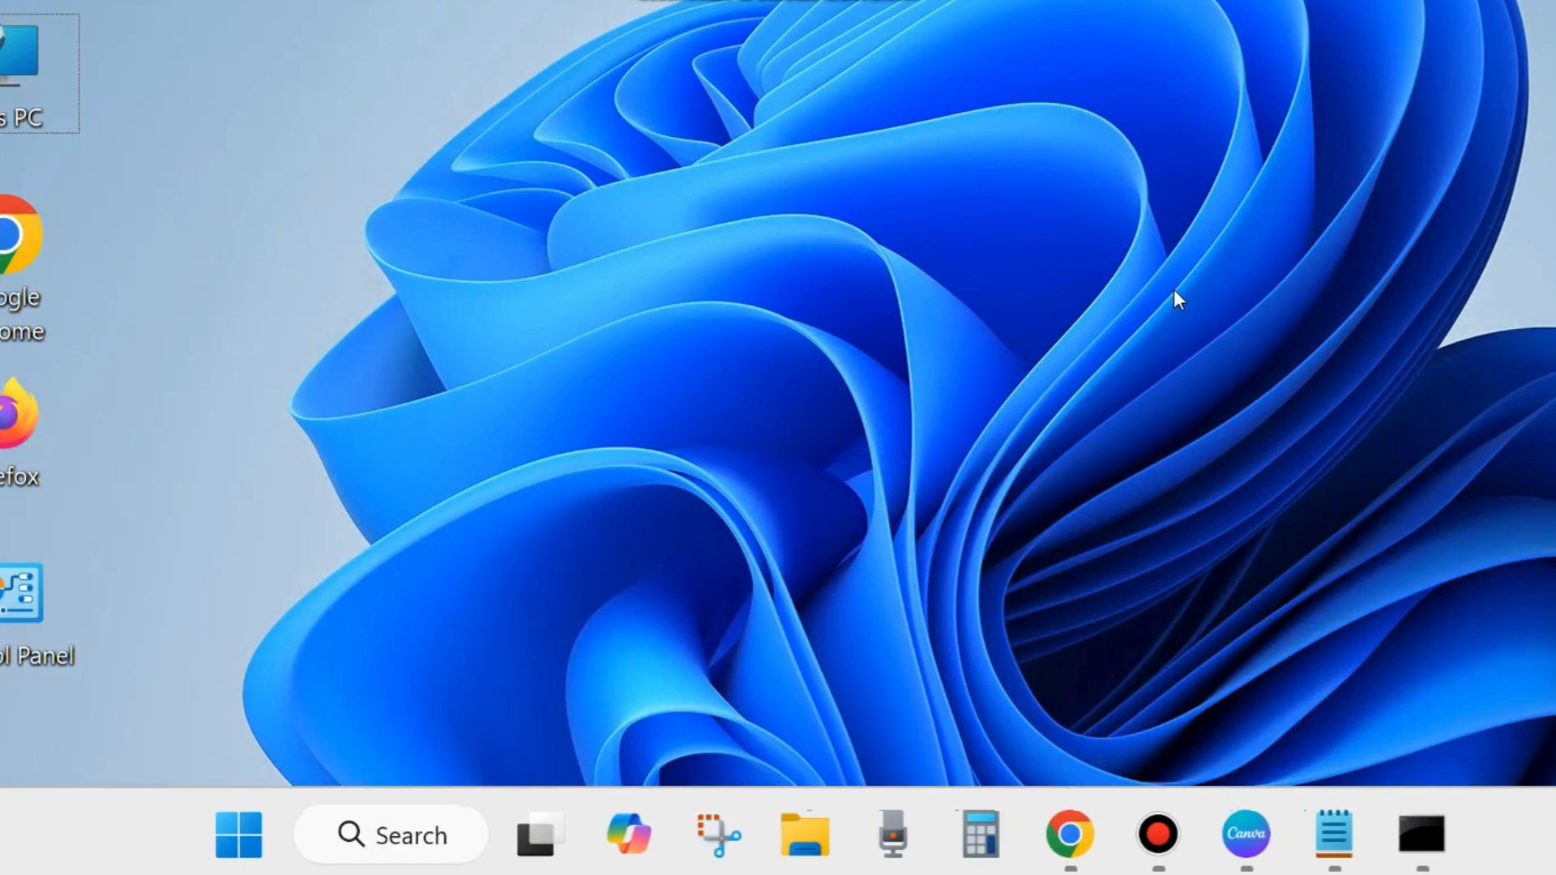
- Search Windows for cmd and open Command Prompt as administrator
left_click(402, 839)
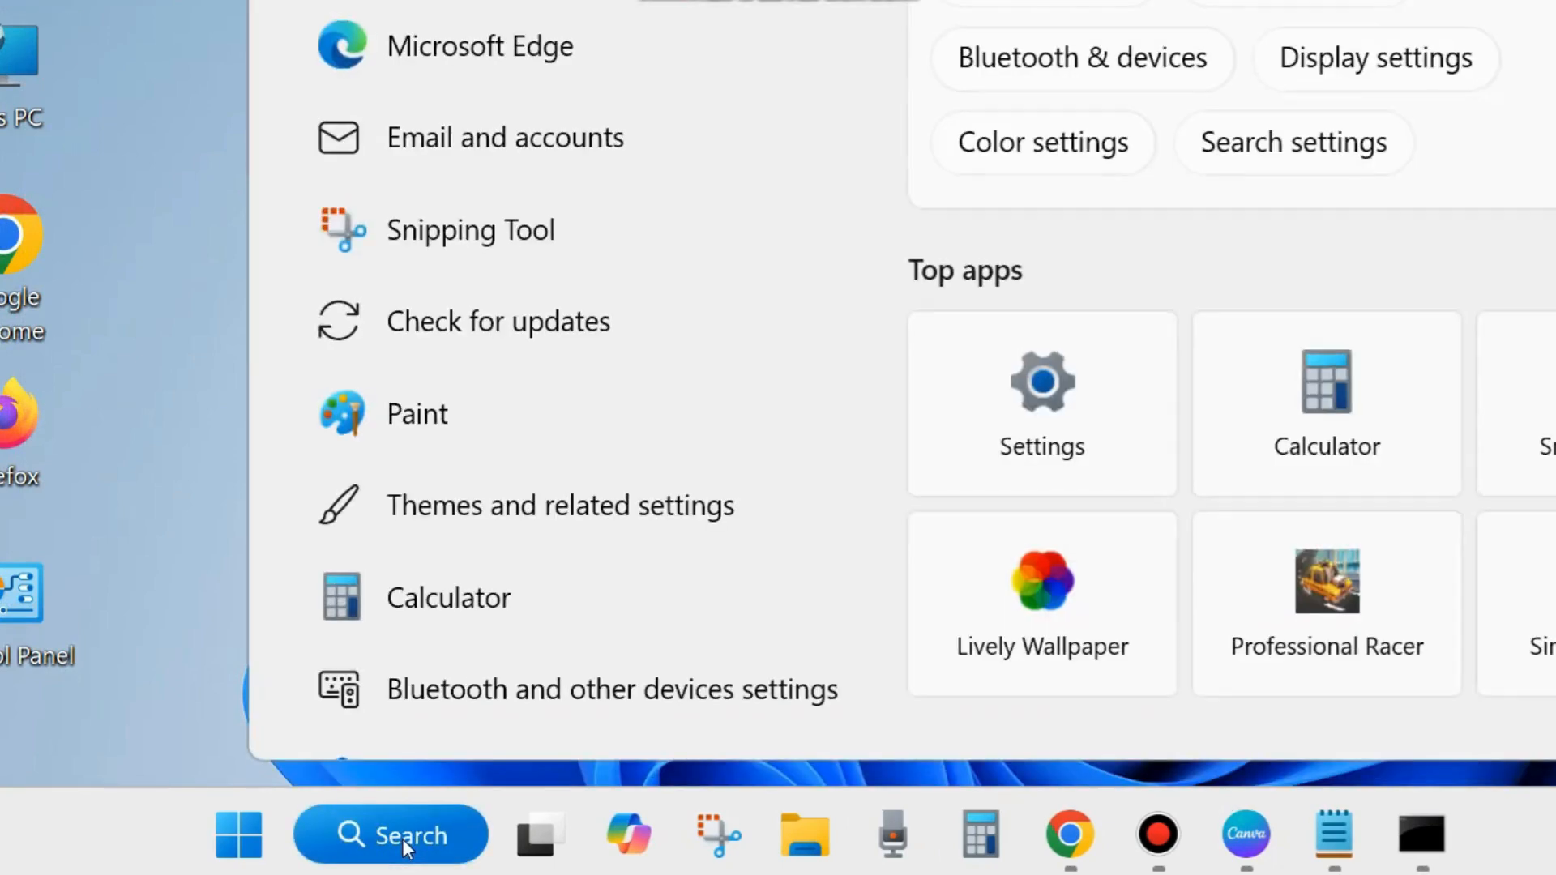
type("cmd")
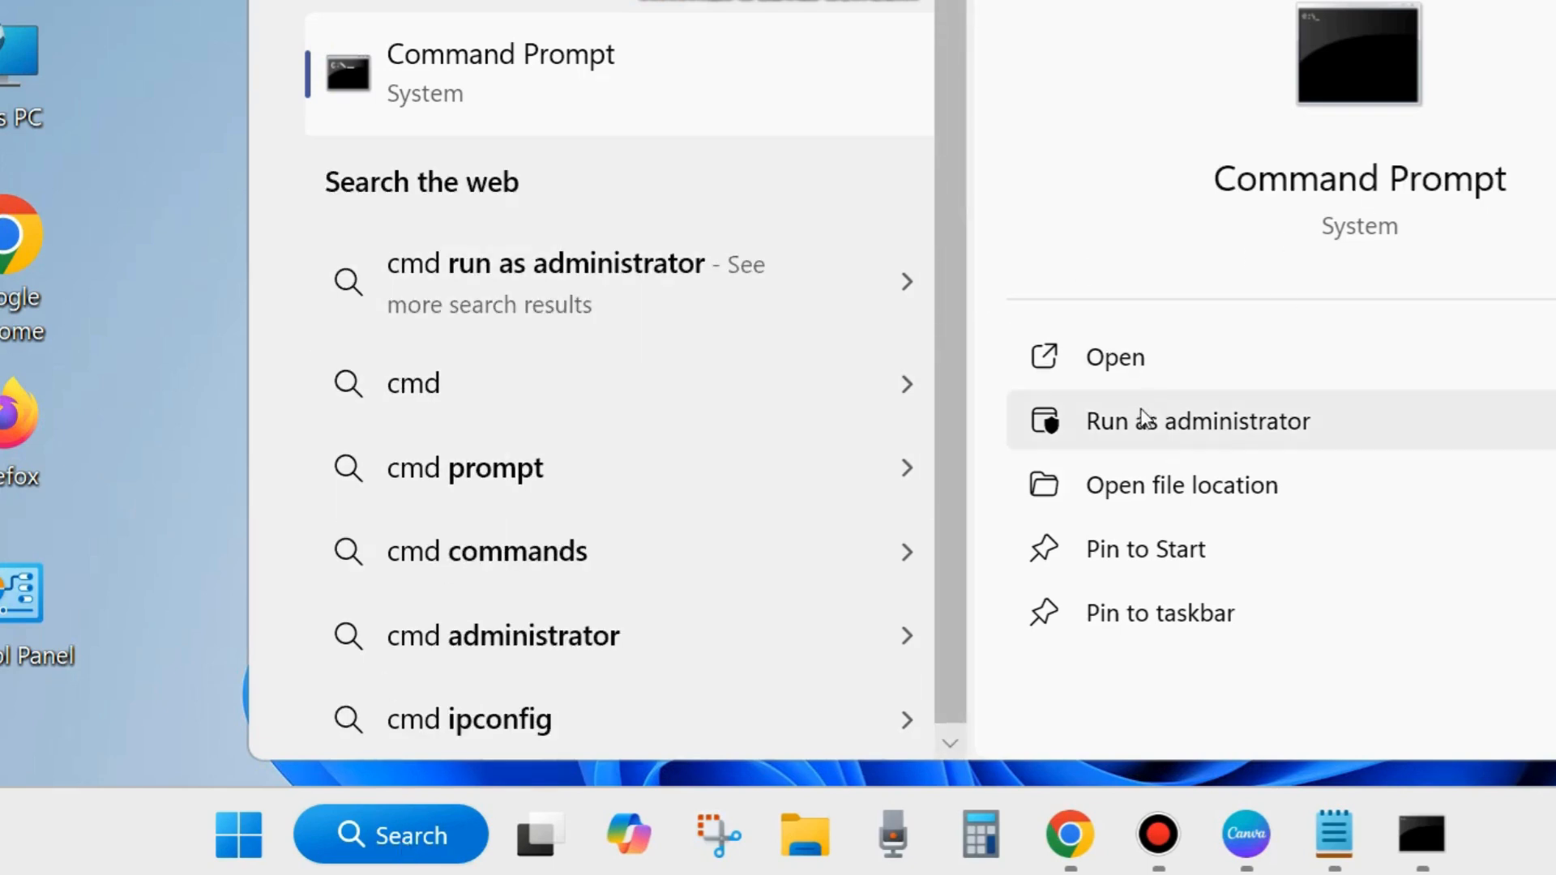
left_click(1236, 442)
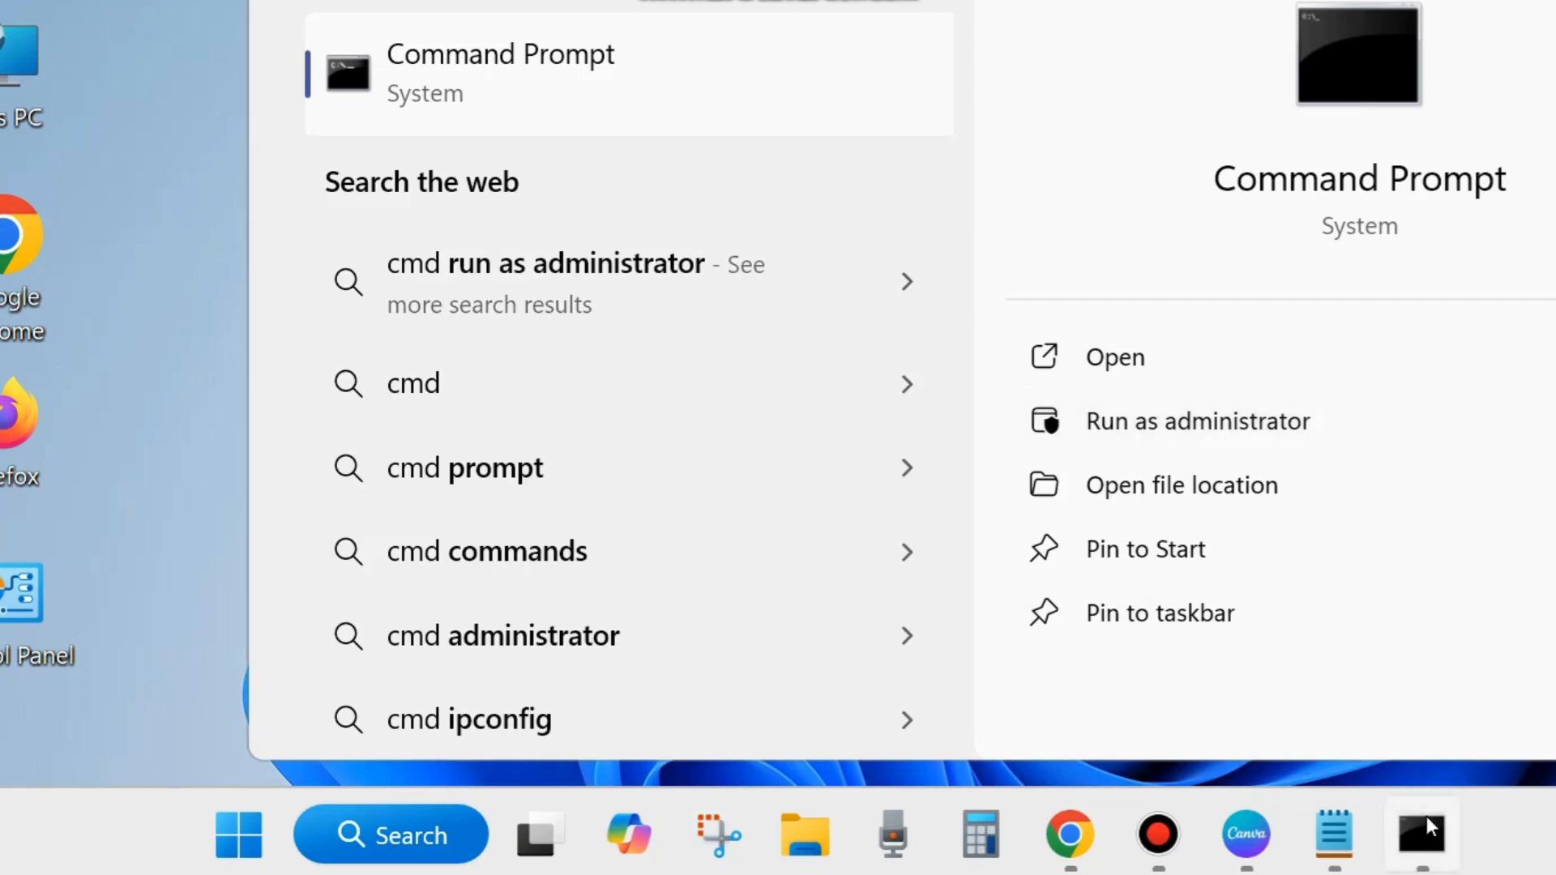
left_click_drag(913, 176, 938, 106)
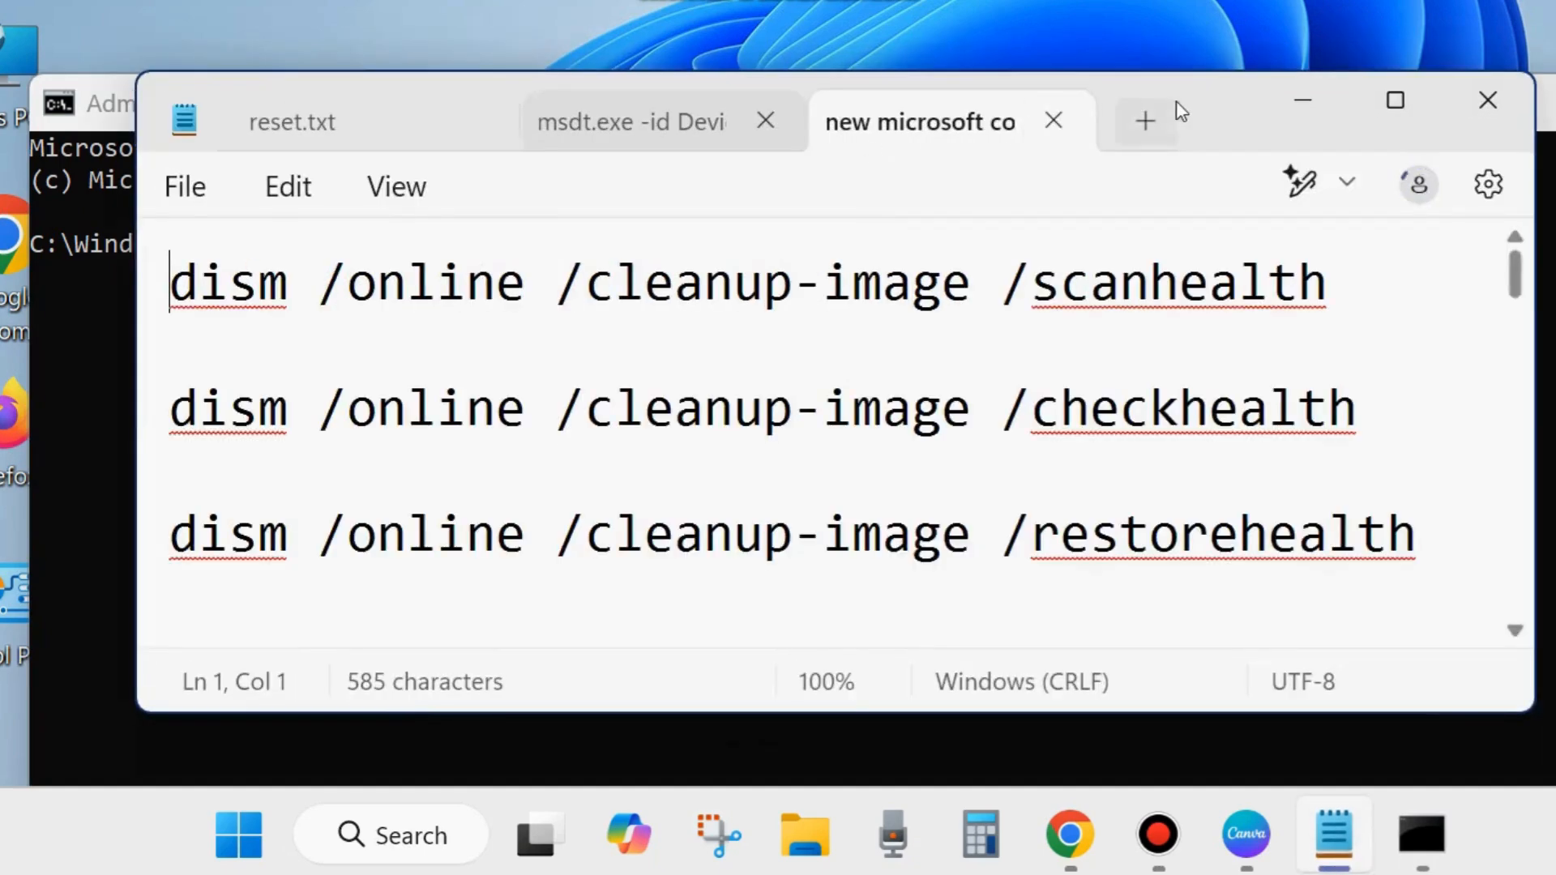
- Review the DISM scanhealth, checkhealth and restorehealth commands line by line in Notepad, and minimise the notes
left_click_drag(1218, 124, 1372, 311)
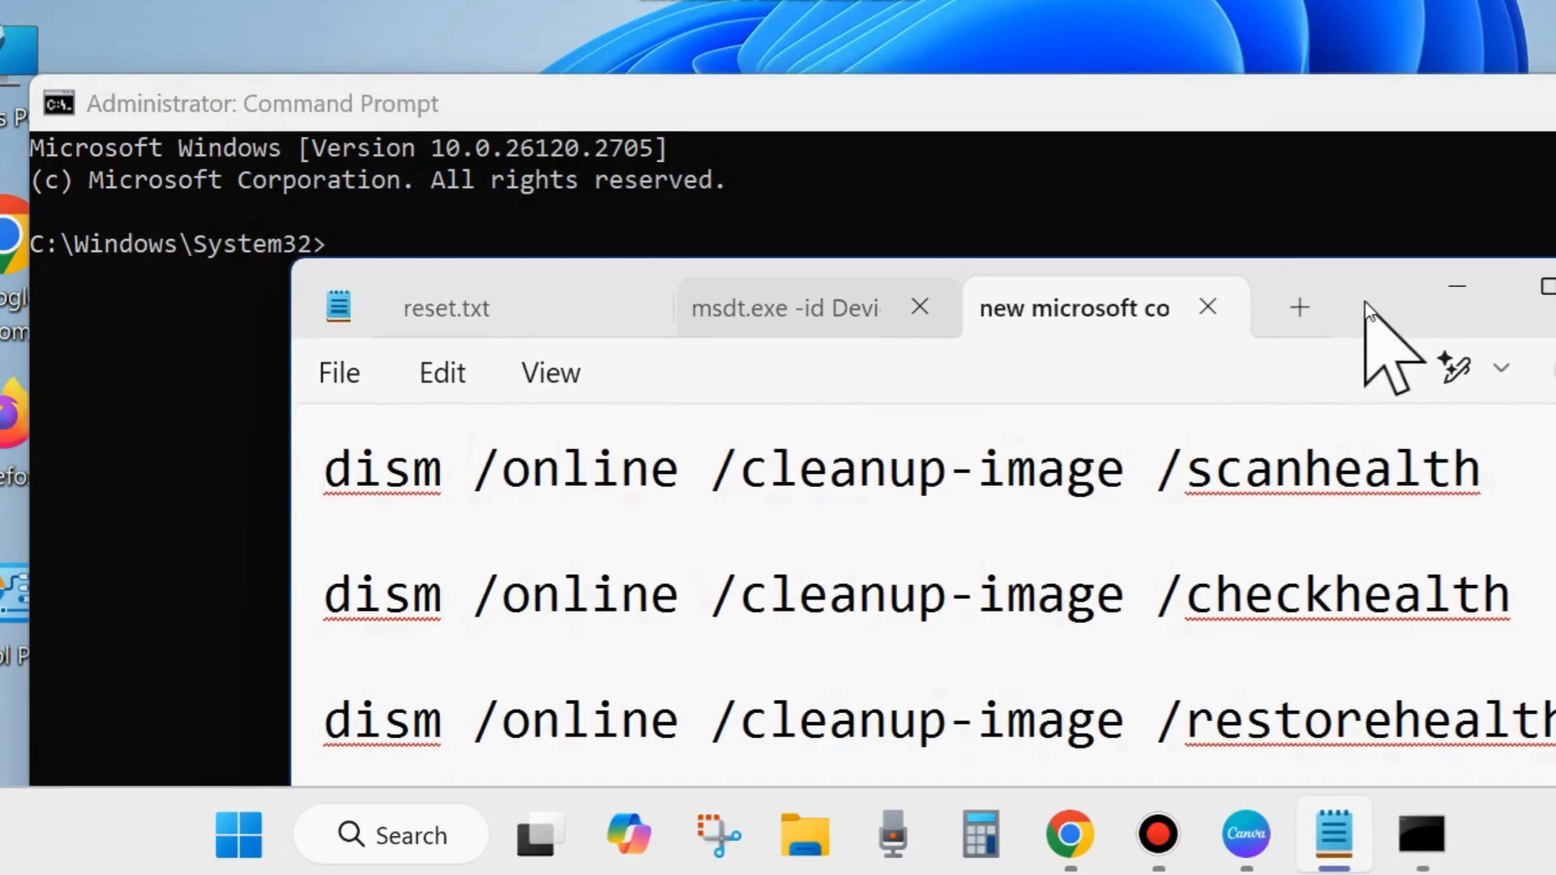
left_click(309, 502)
left_click_drag(1370, 318, 1352, 250)
left_click(298, 553)
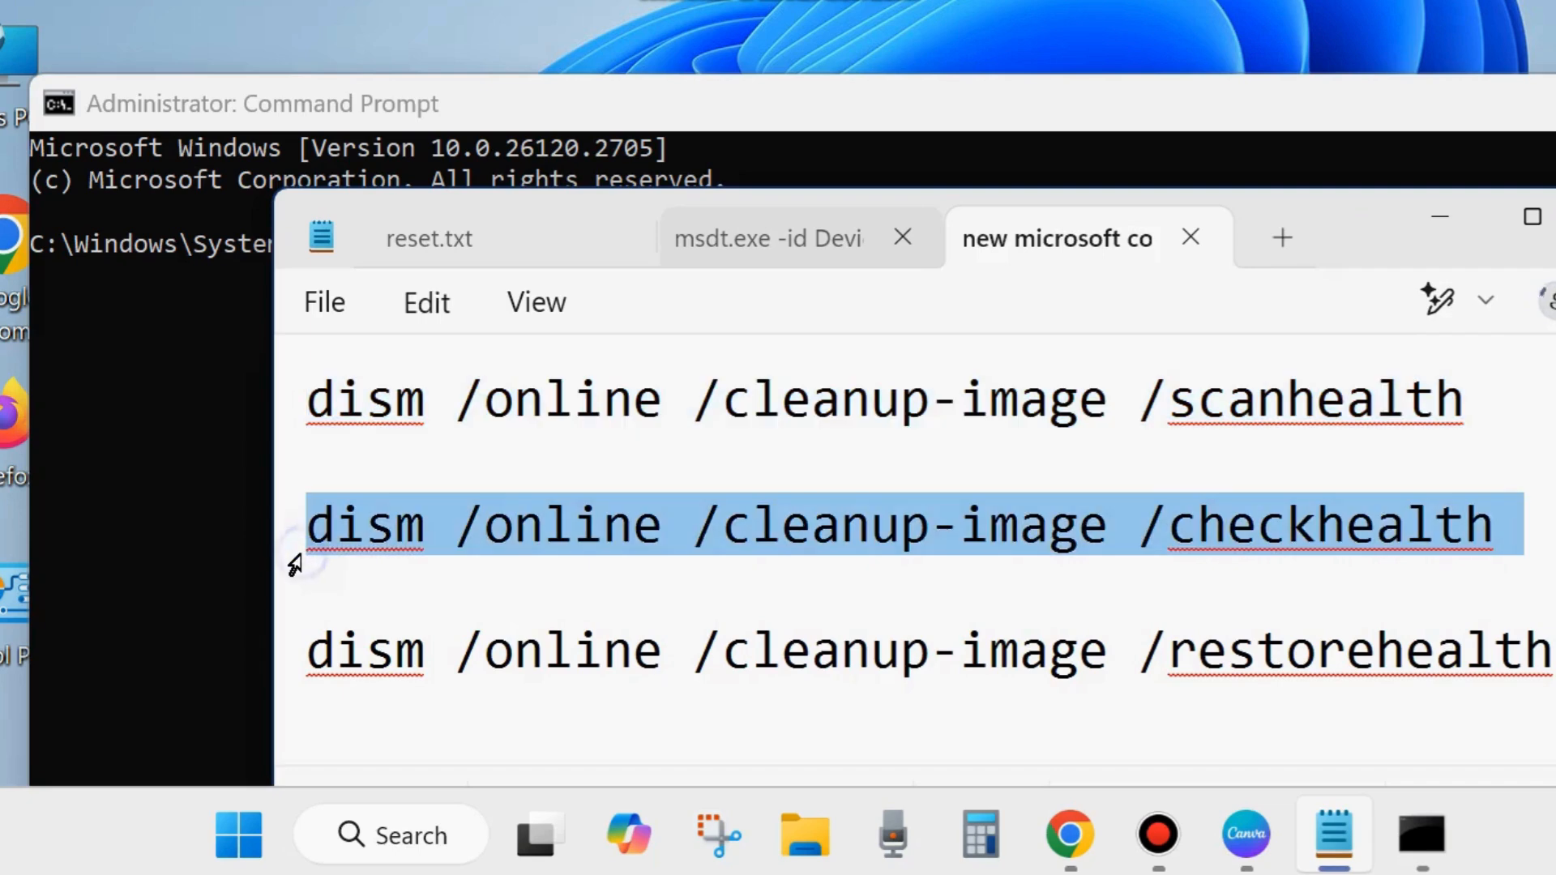
left_click(294, 653)
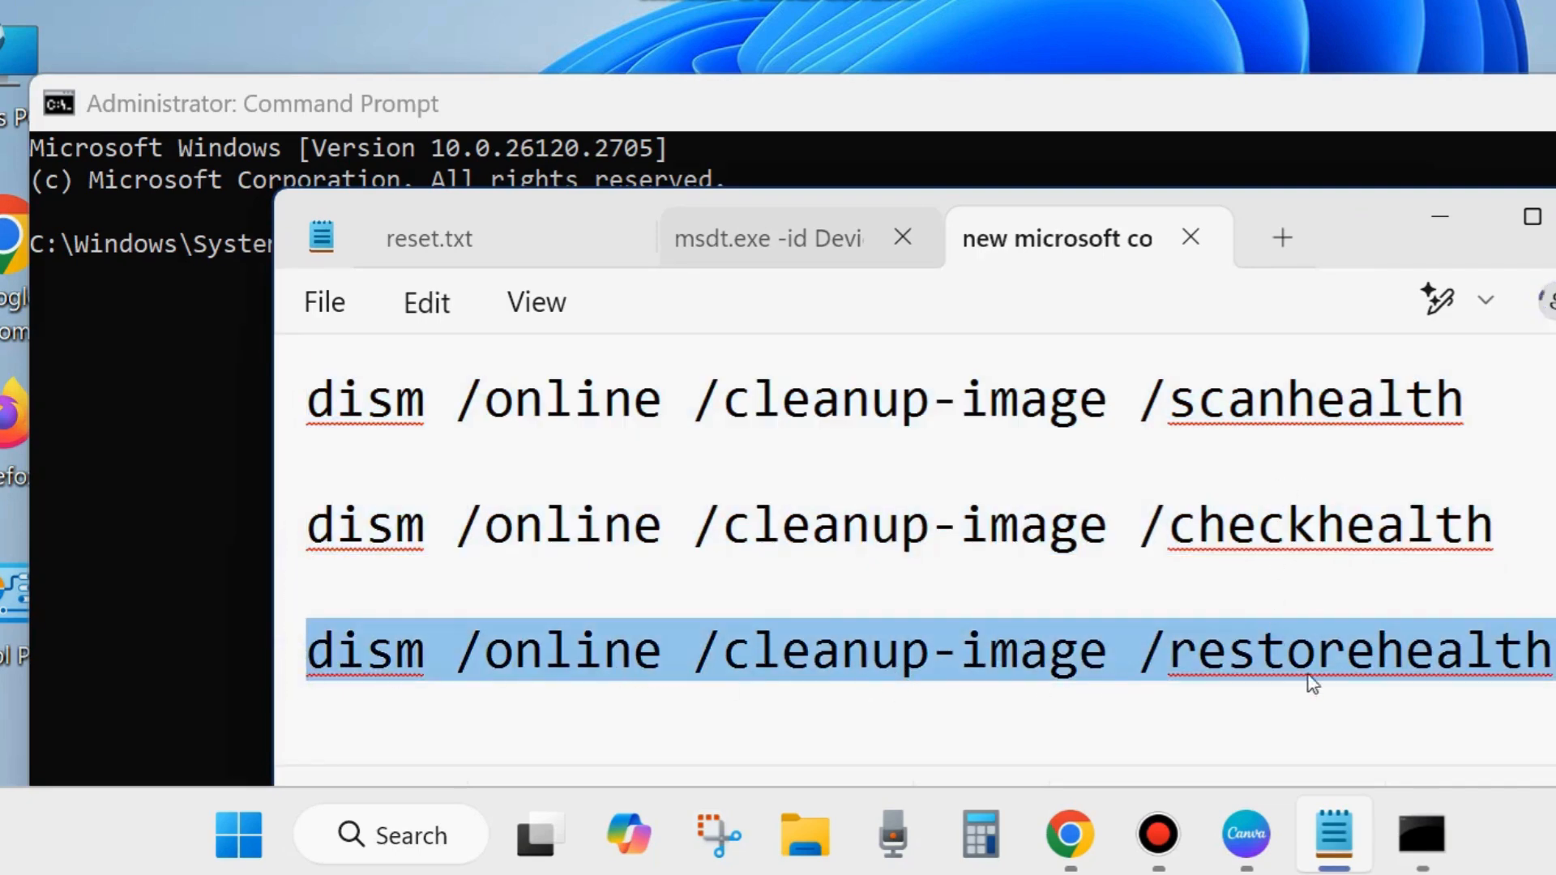
left_click_drag(1378, 221, 1365, 346)
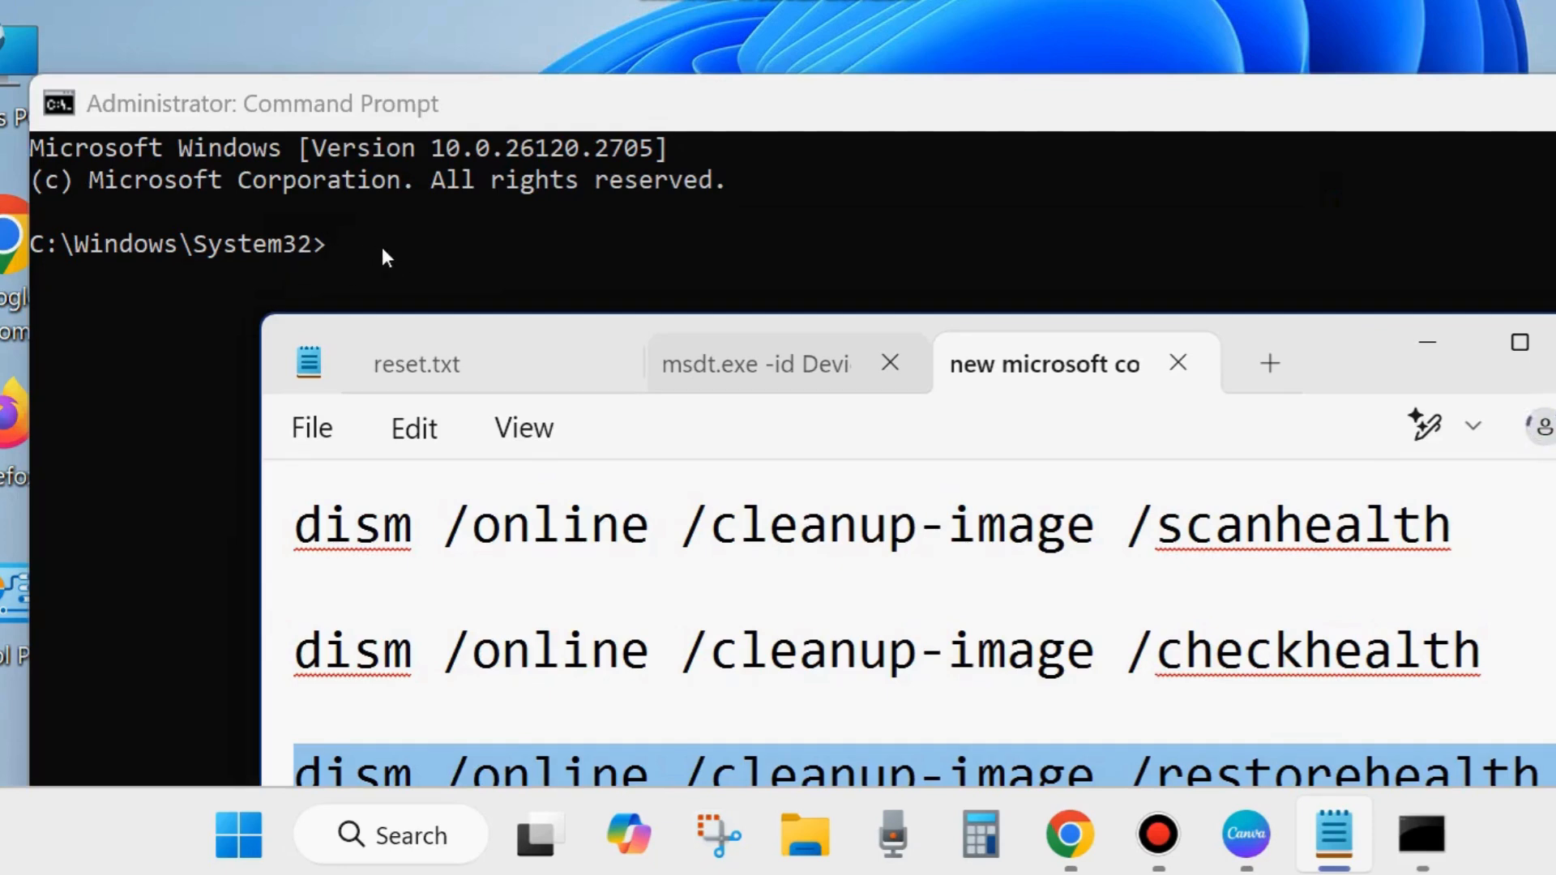
left_click(1429, 343)
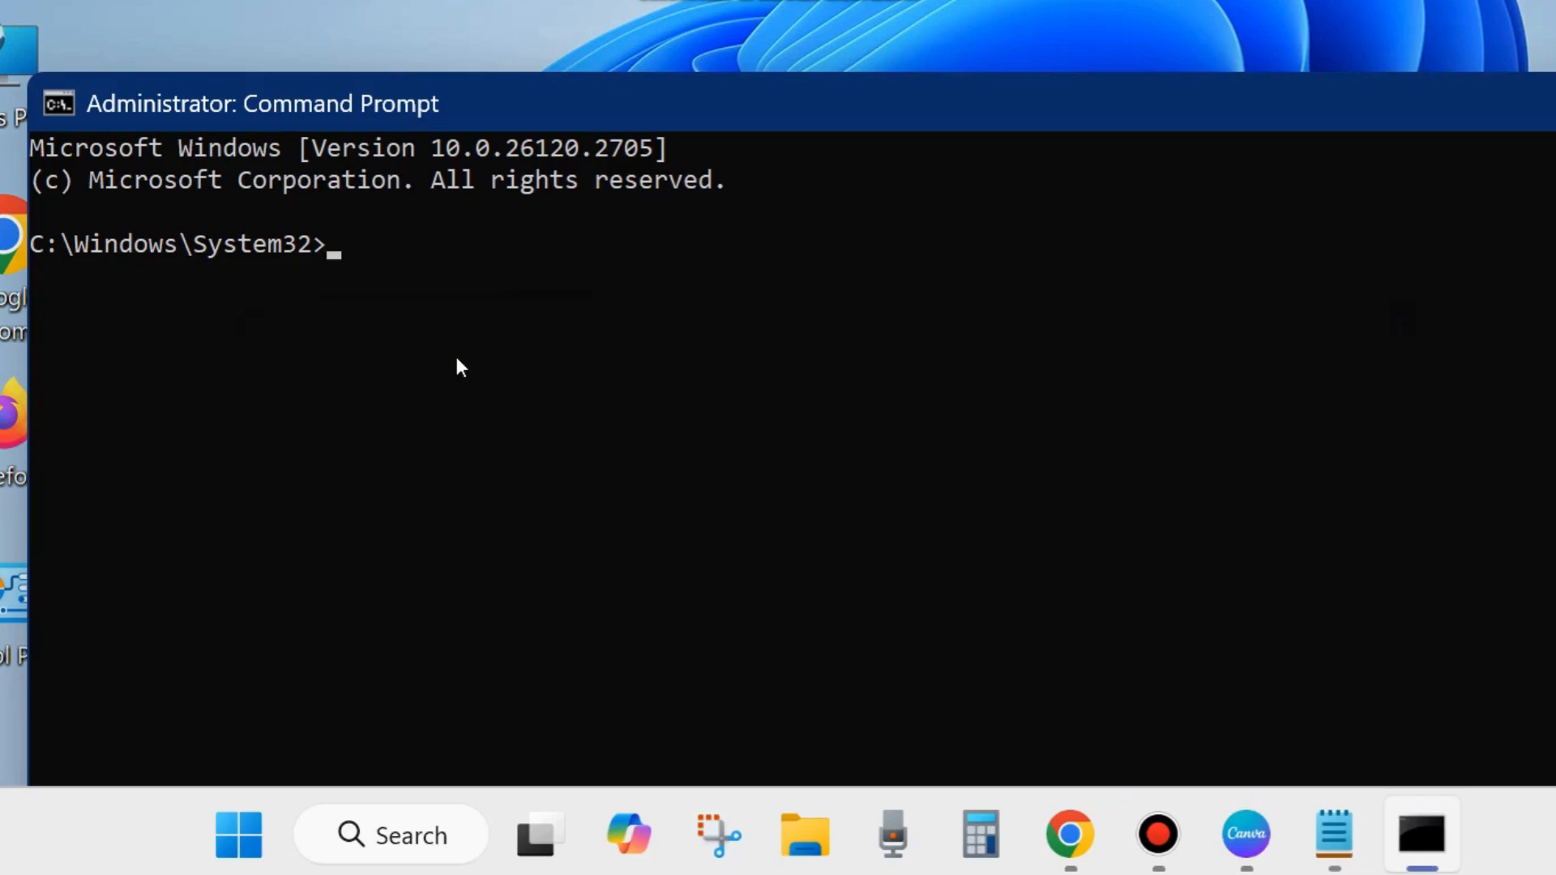
- Enter the system file check command sfc /scannow in the administrator Command Prompt and close the window
type("sfc /sca")
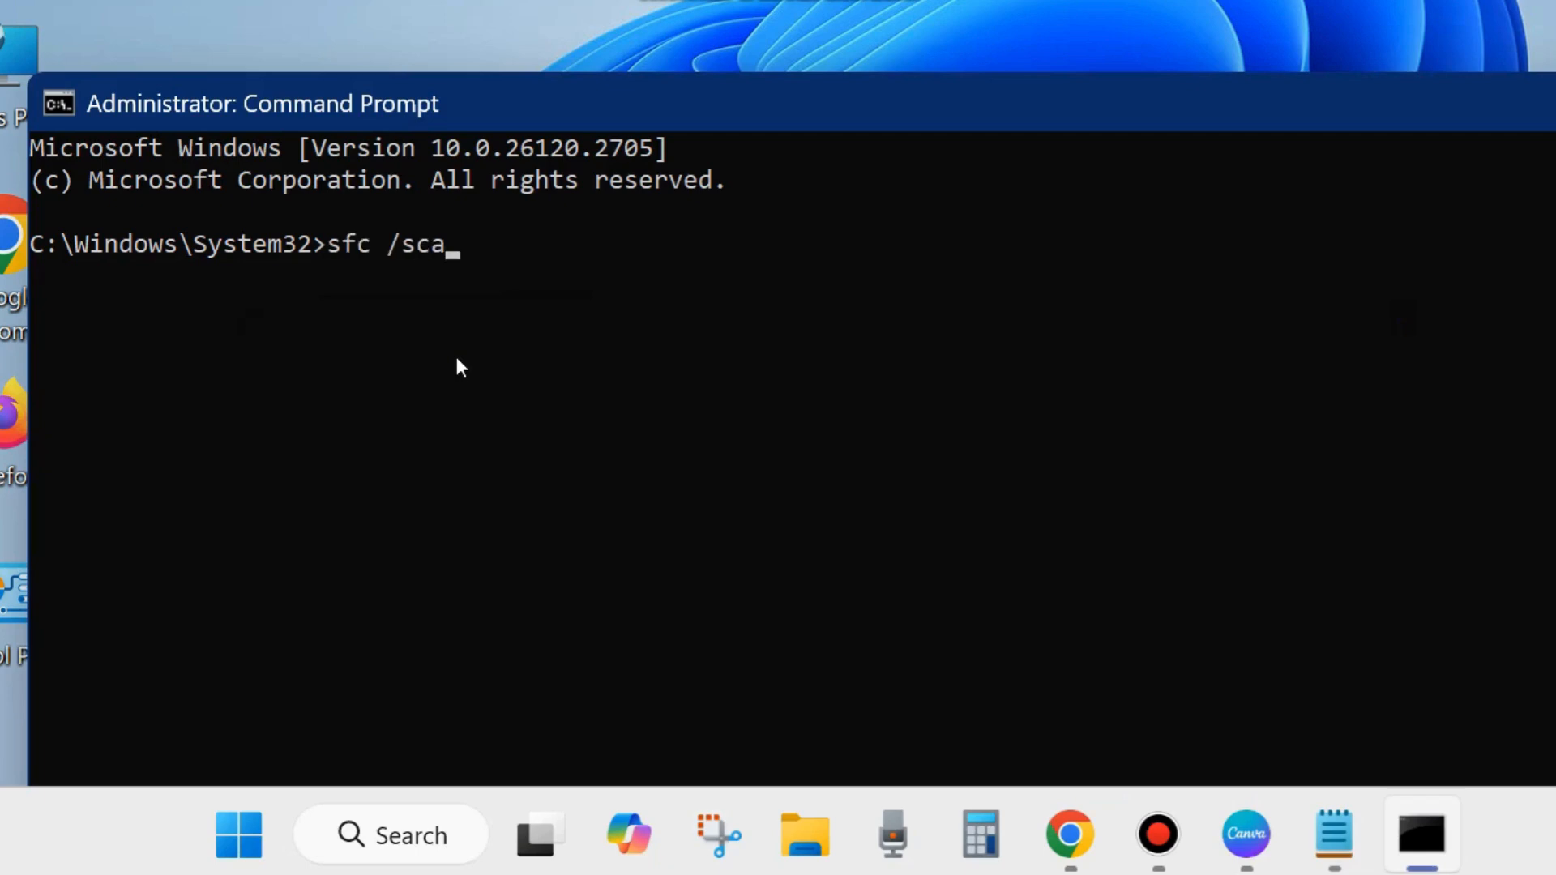
type("nnow")
left_click(1552, 103)
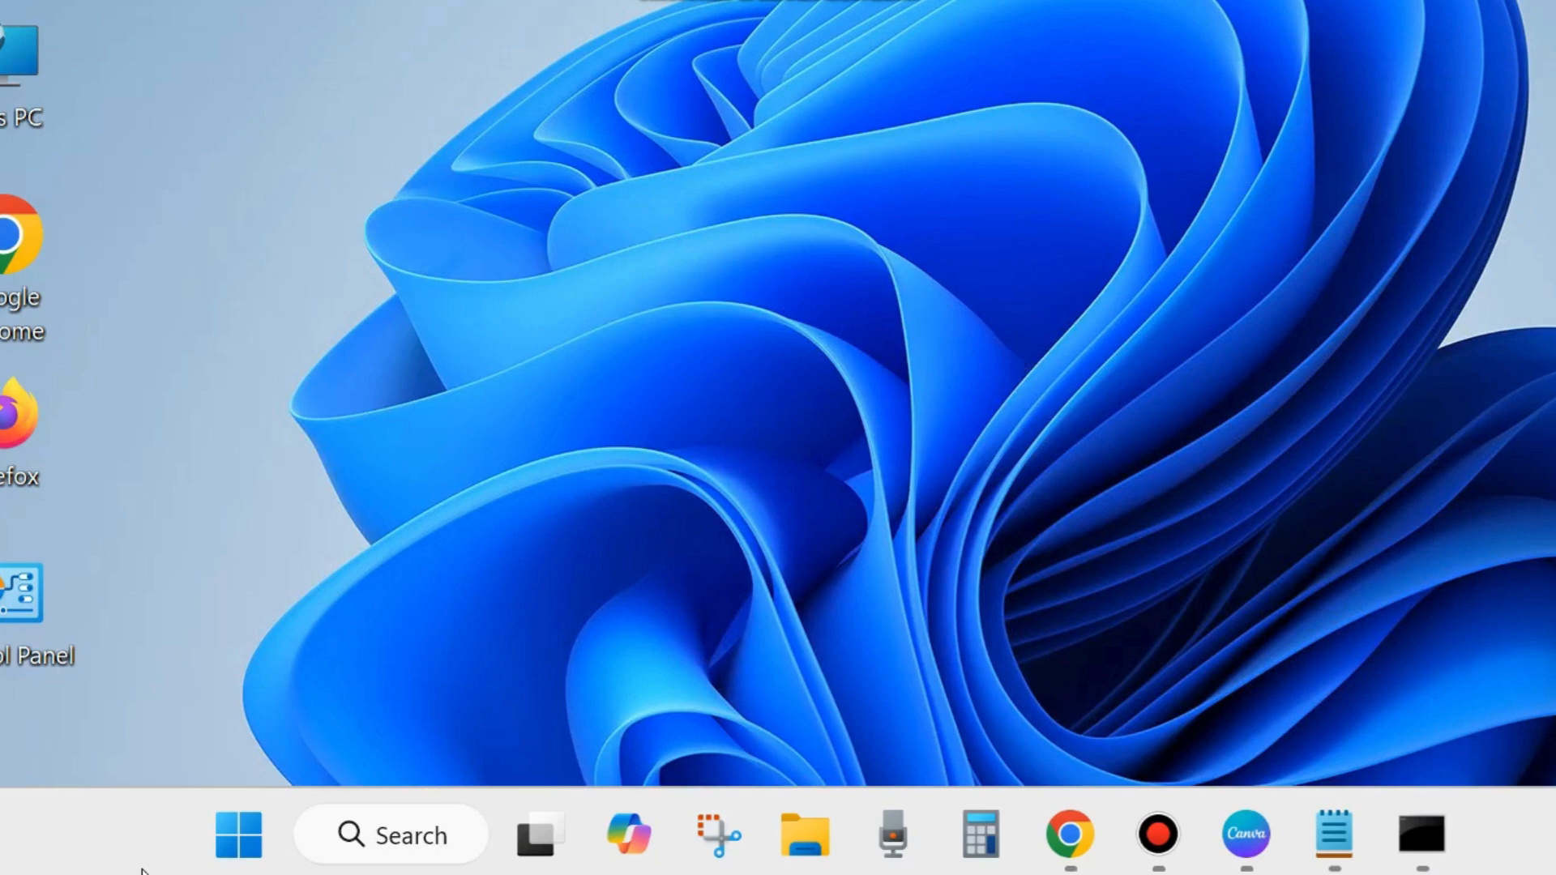
- Launch System Restore with the Run command rstrui
right_click(243, 847)
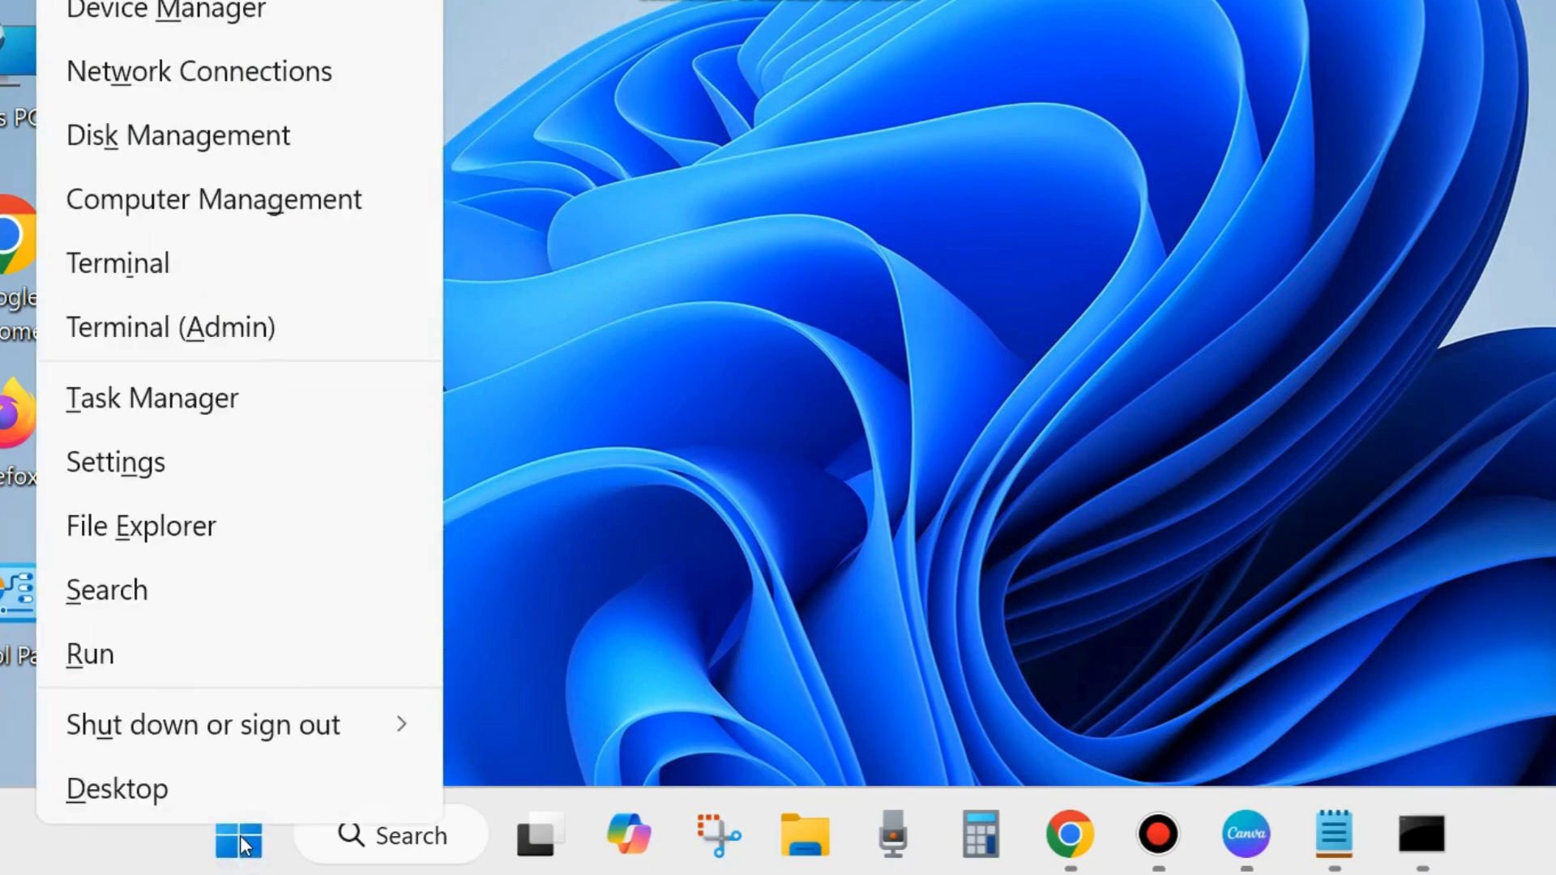
left_click(171, 663)
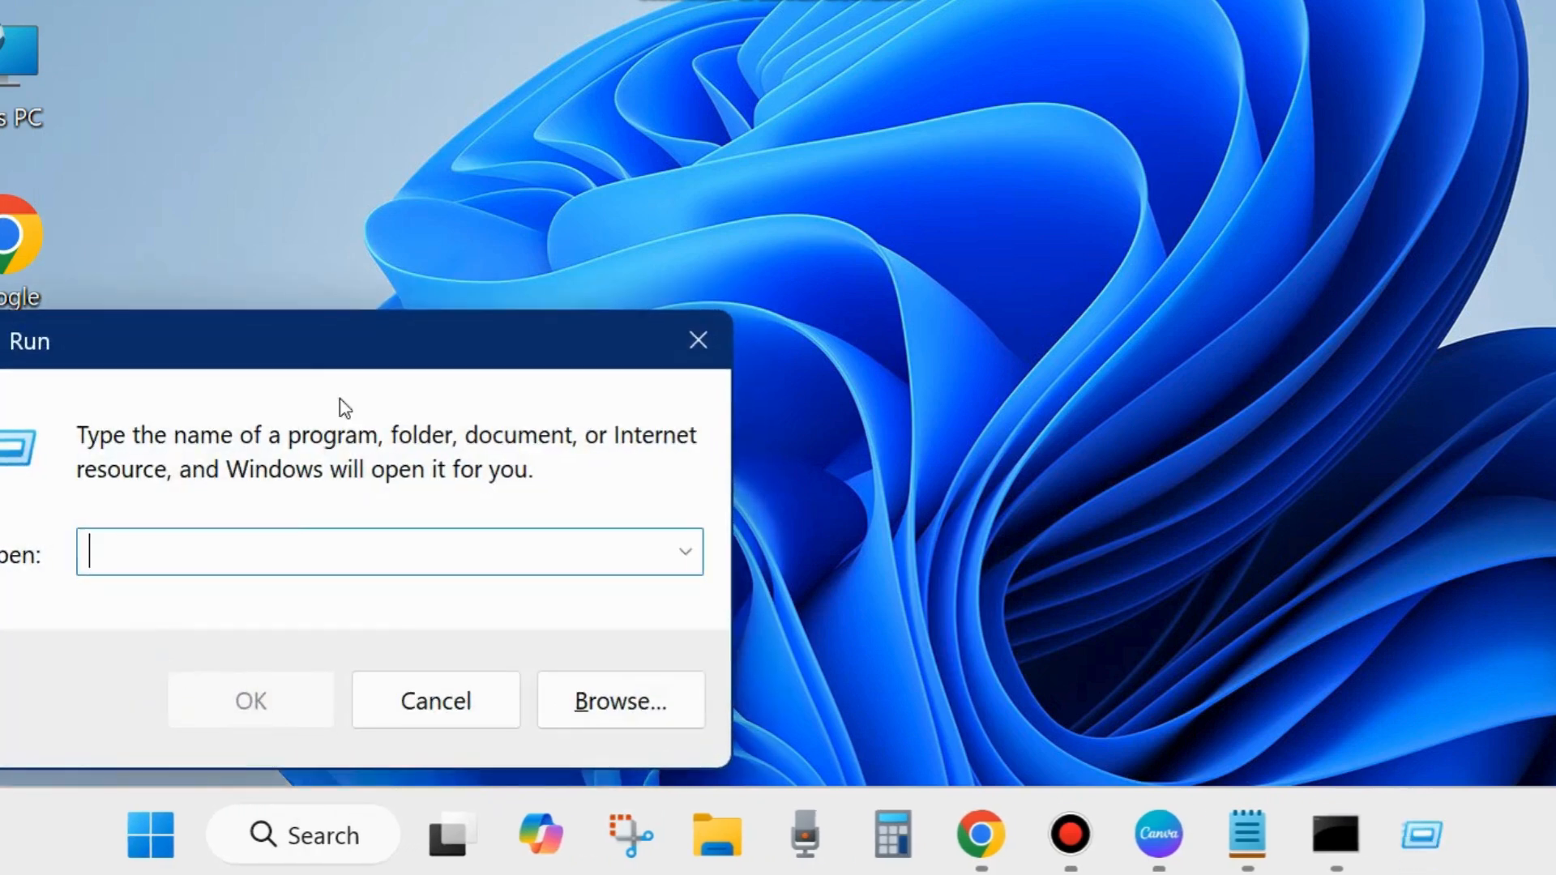
left_click_drag(293, 333, 713, 184)
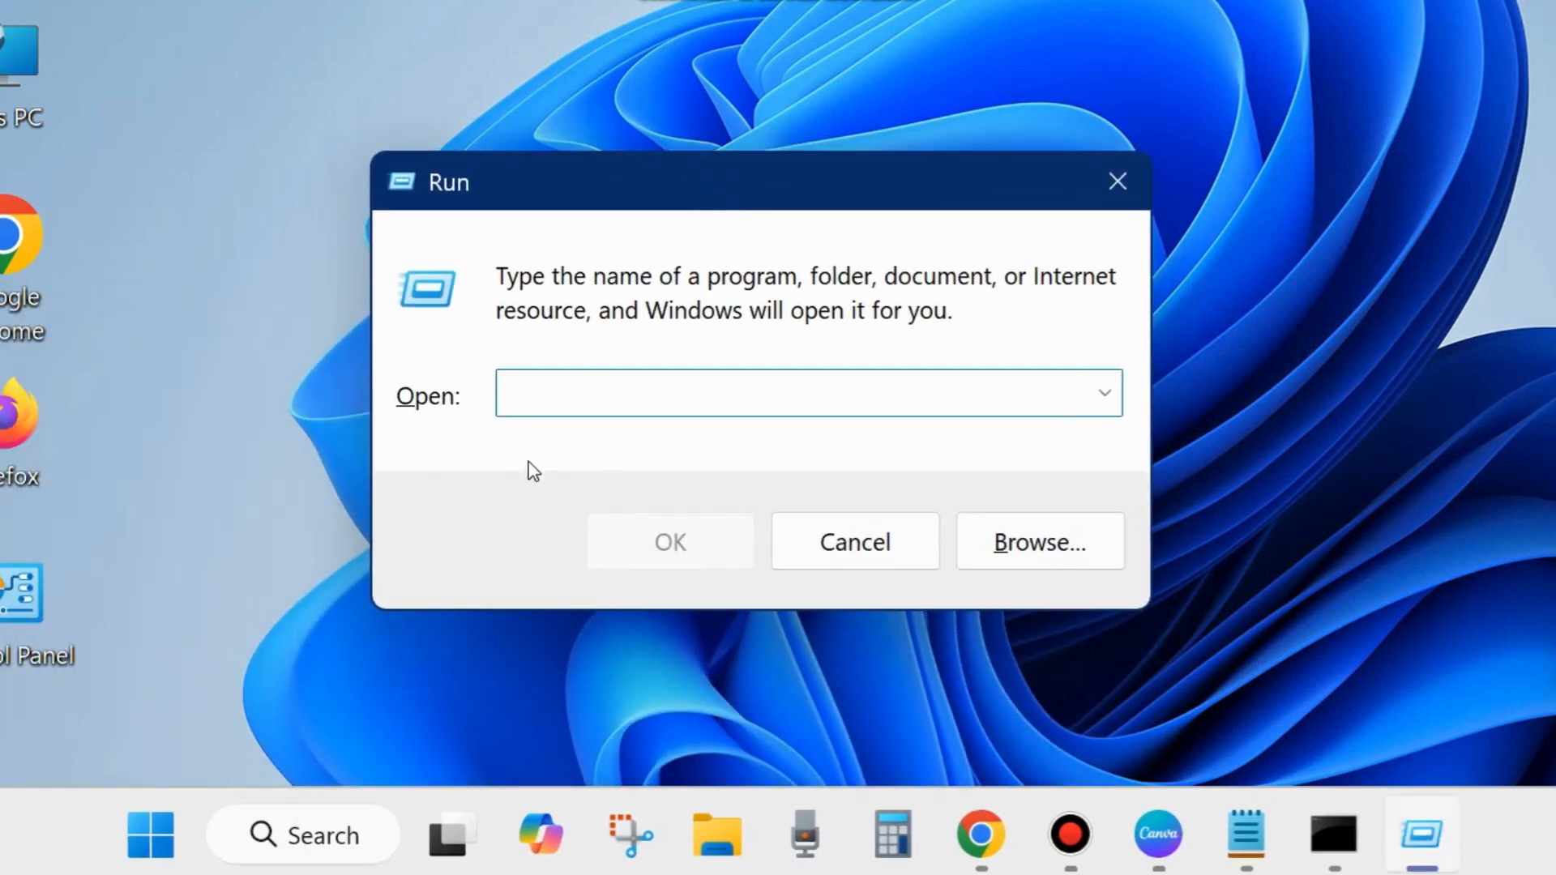
type("rstrui")
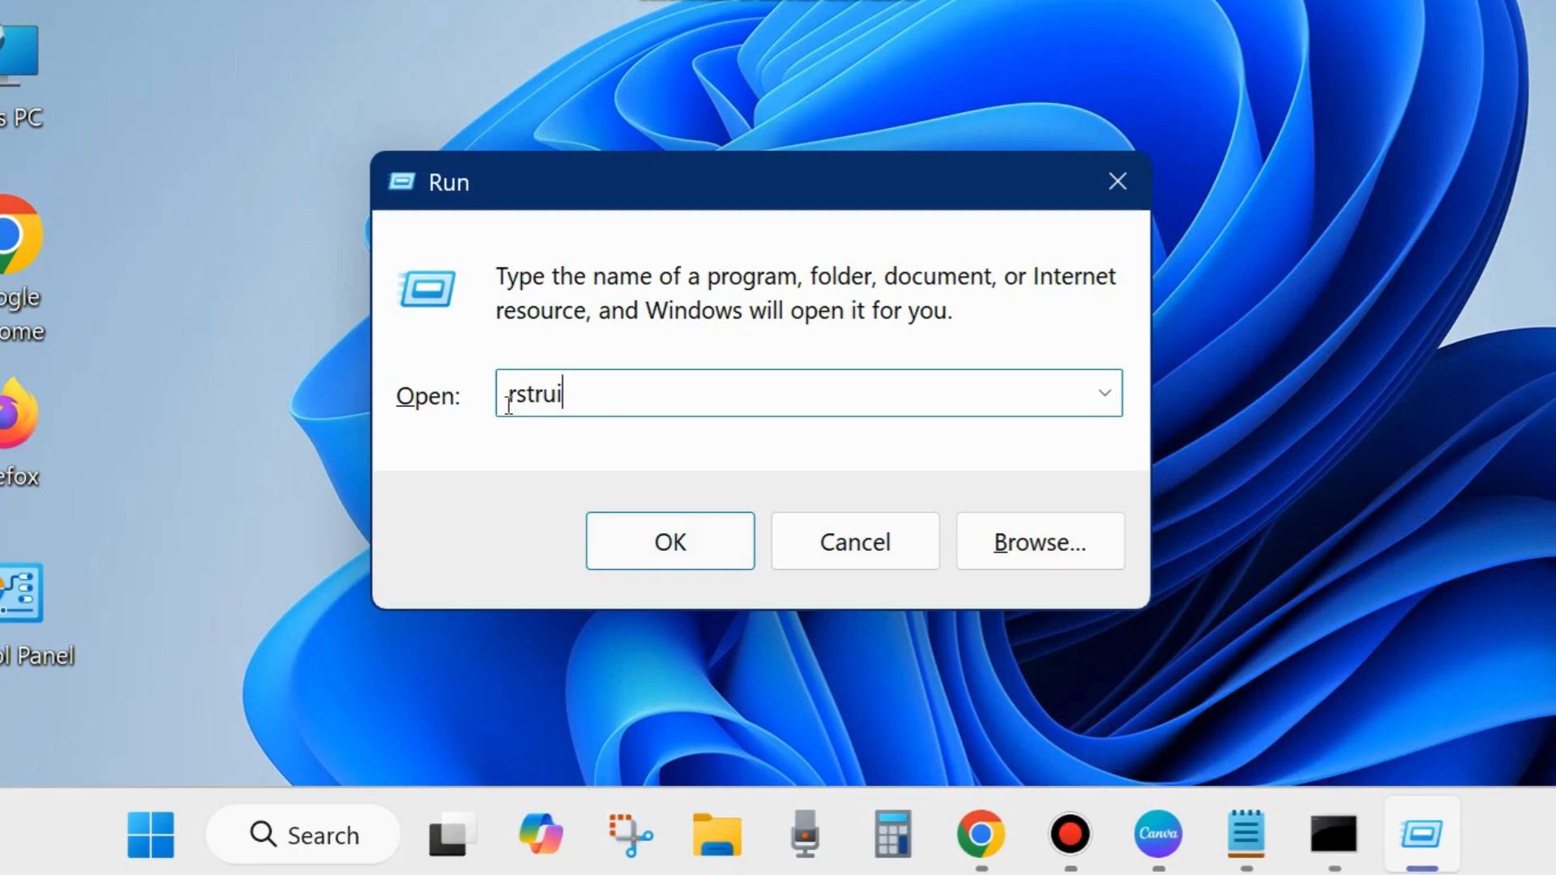
left_click(664, 543)
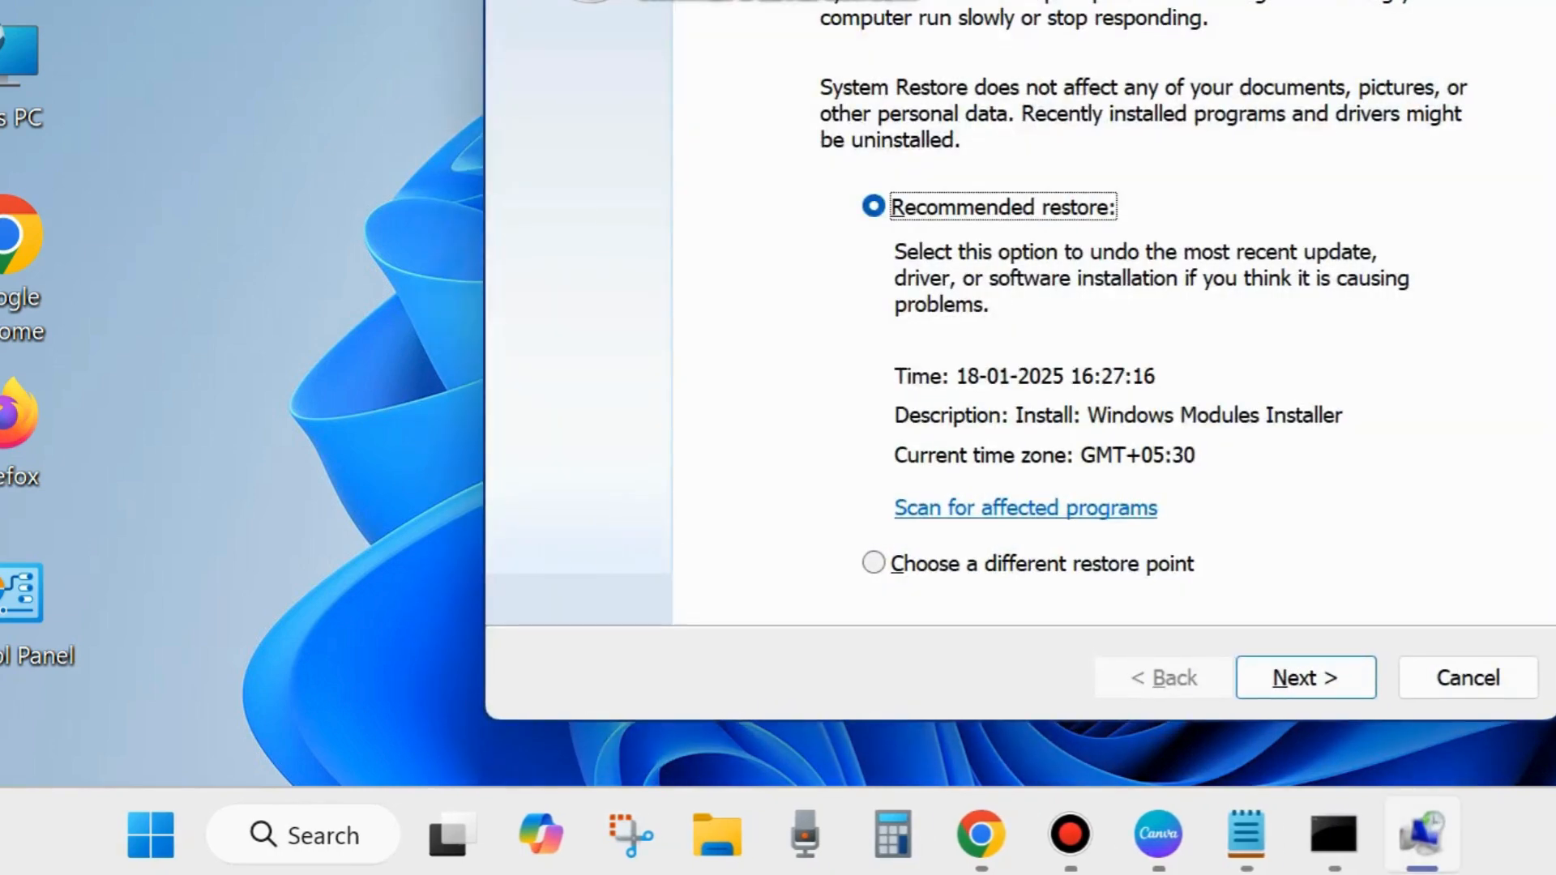
- Opt to choose a different restore point instead of the recommended restore and continue to the restore point list
left_click_drag(1289, 0, 1099, 22)
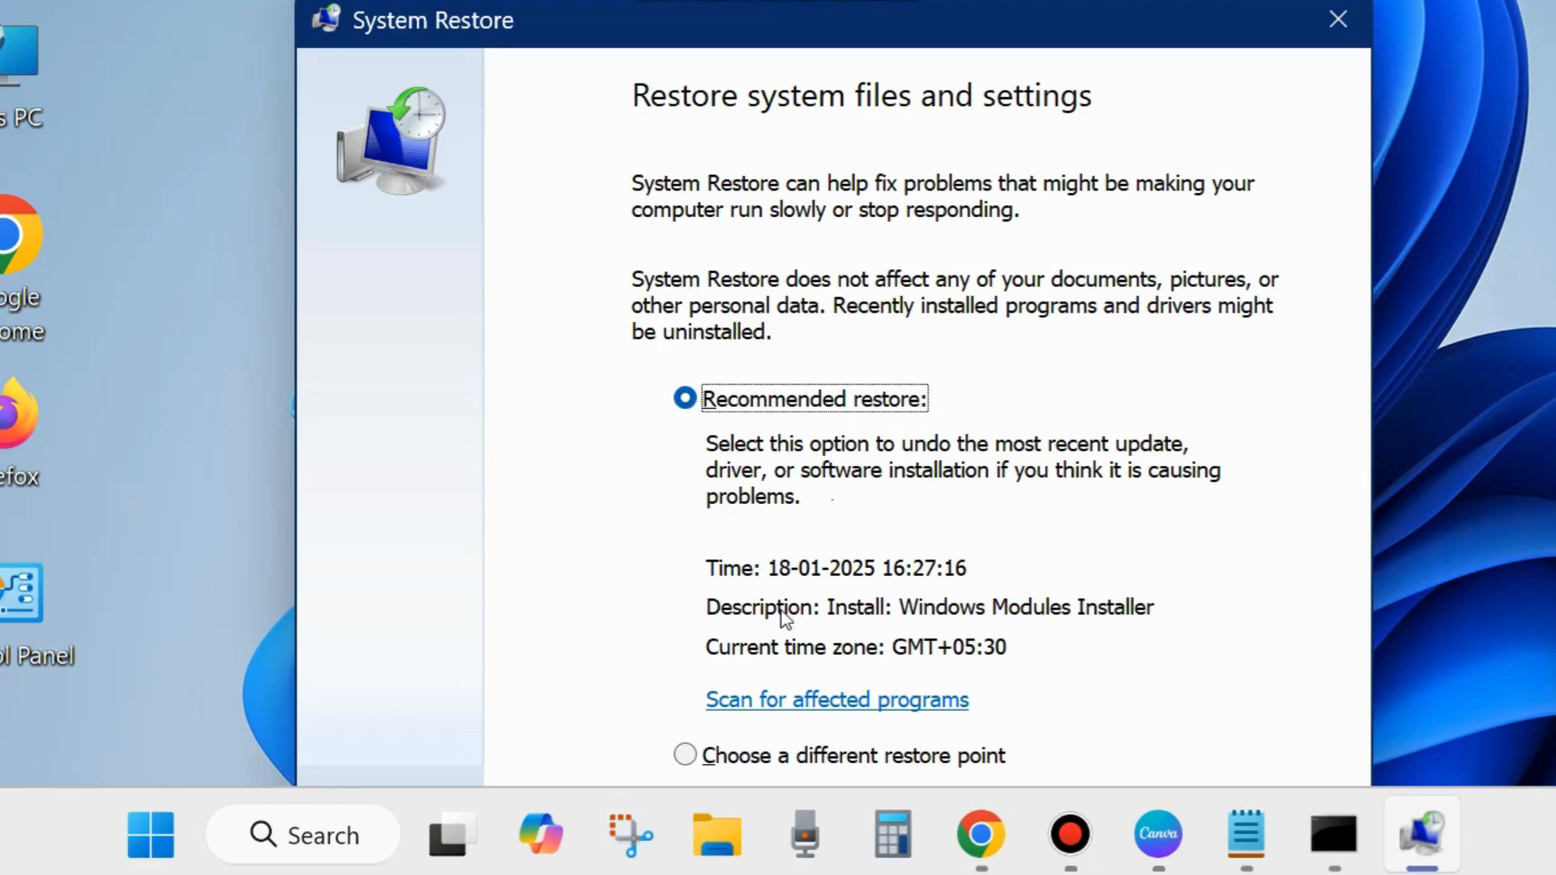
left_click_drag(1018, 37, 1047, 0)
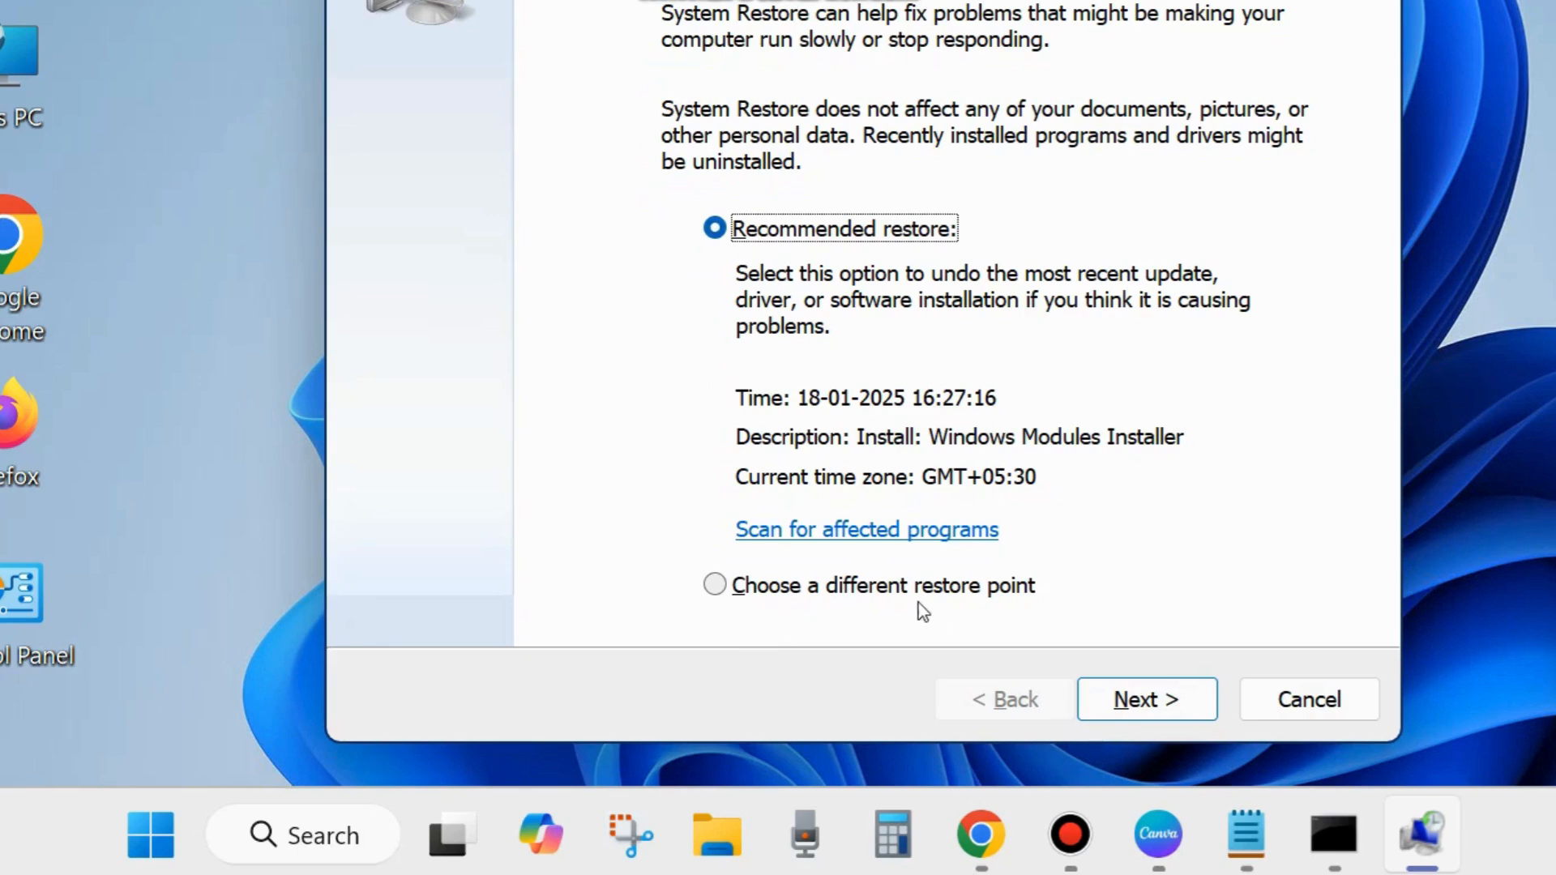
left_click(718, 587)
left_click(715, 585)
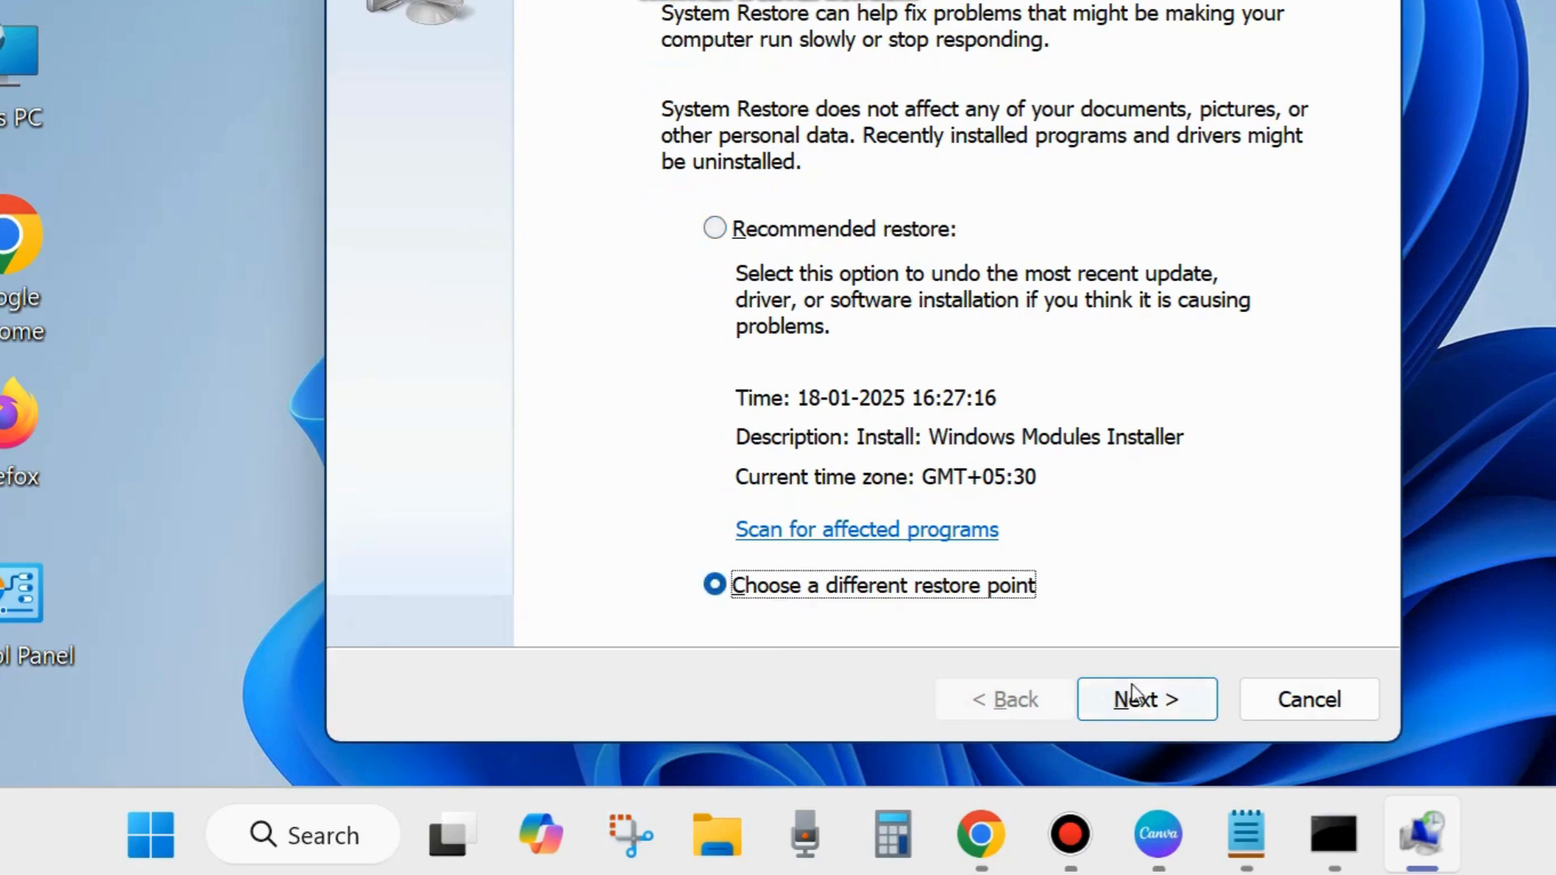
left_click(1136, 699)
left_click_drag(1018, 1, 979, 18)
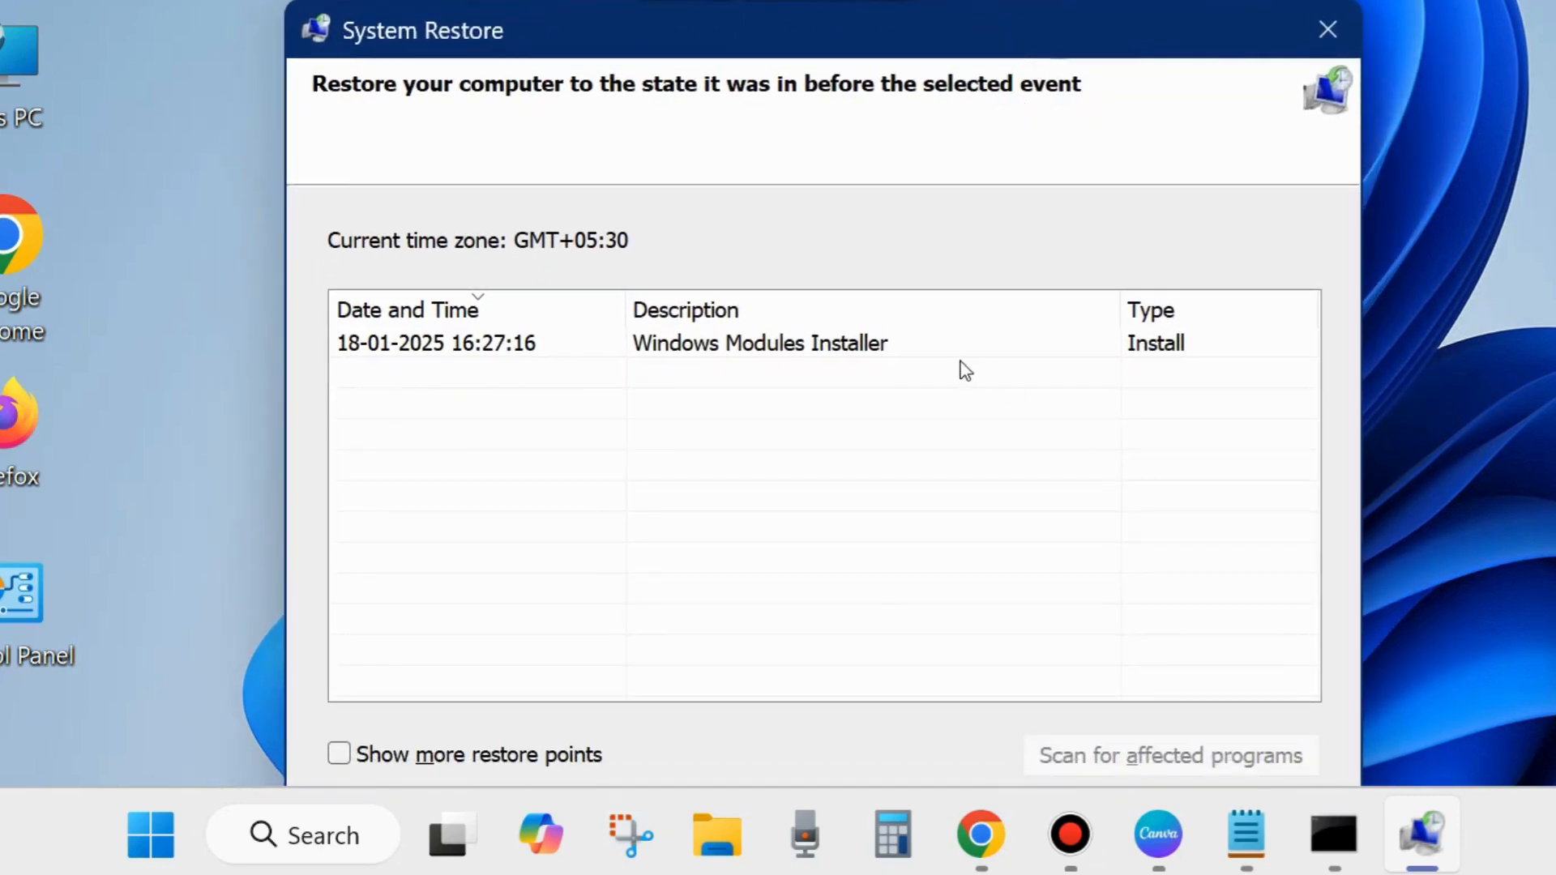
left_click(771, 350)
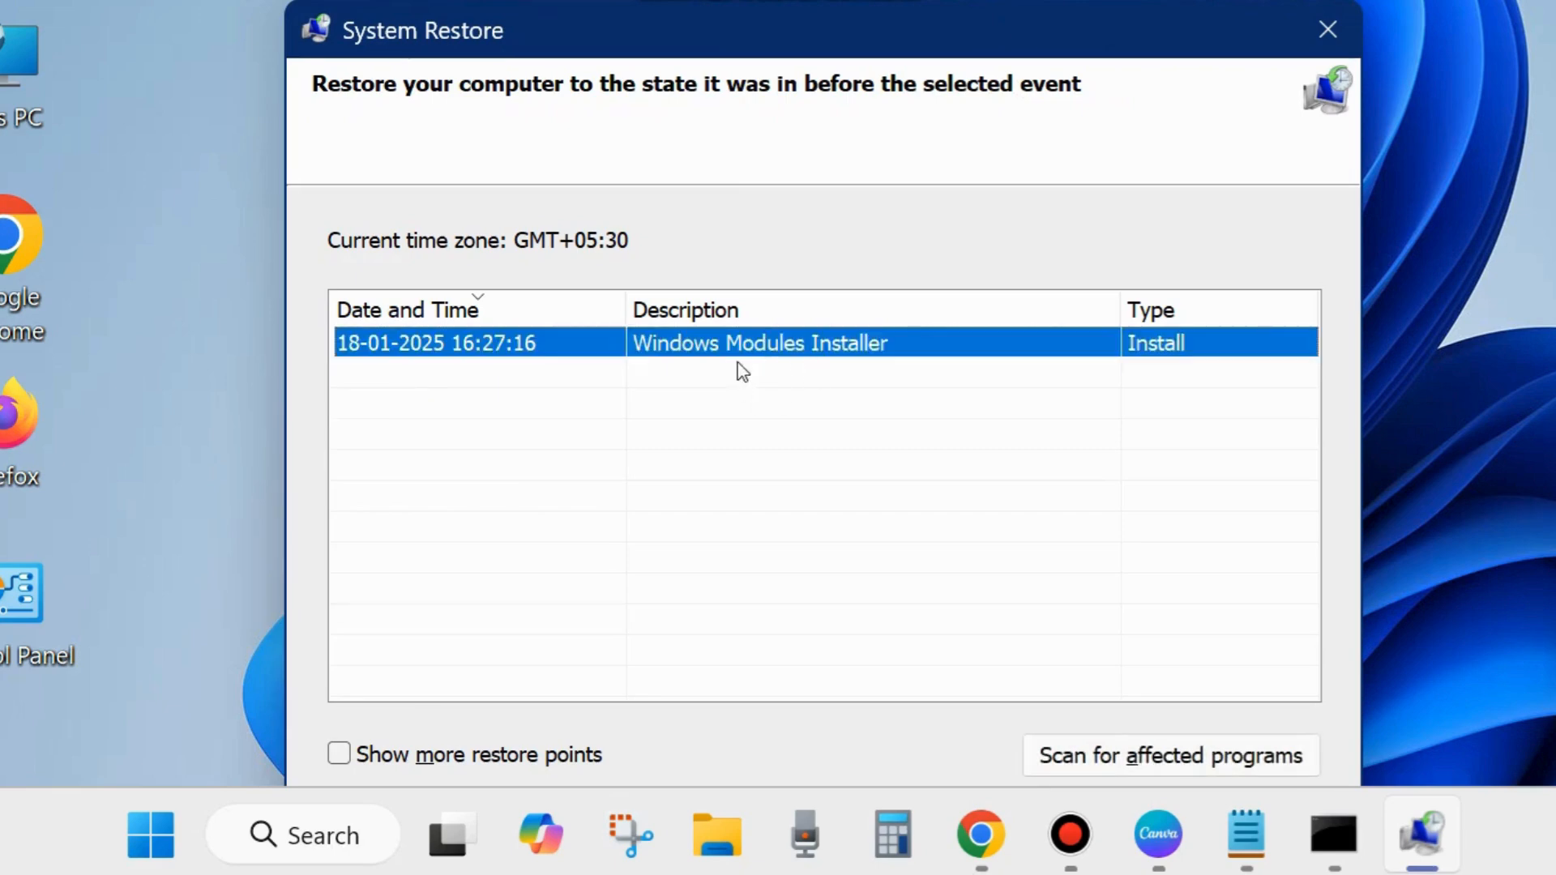
mouse_move(849, 23)
left_mouse_down()
mouse_move(836, 0)
mouse_move(857, 0)
left_mouse_up()
left_click(1135, 694)
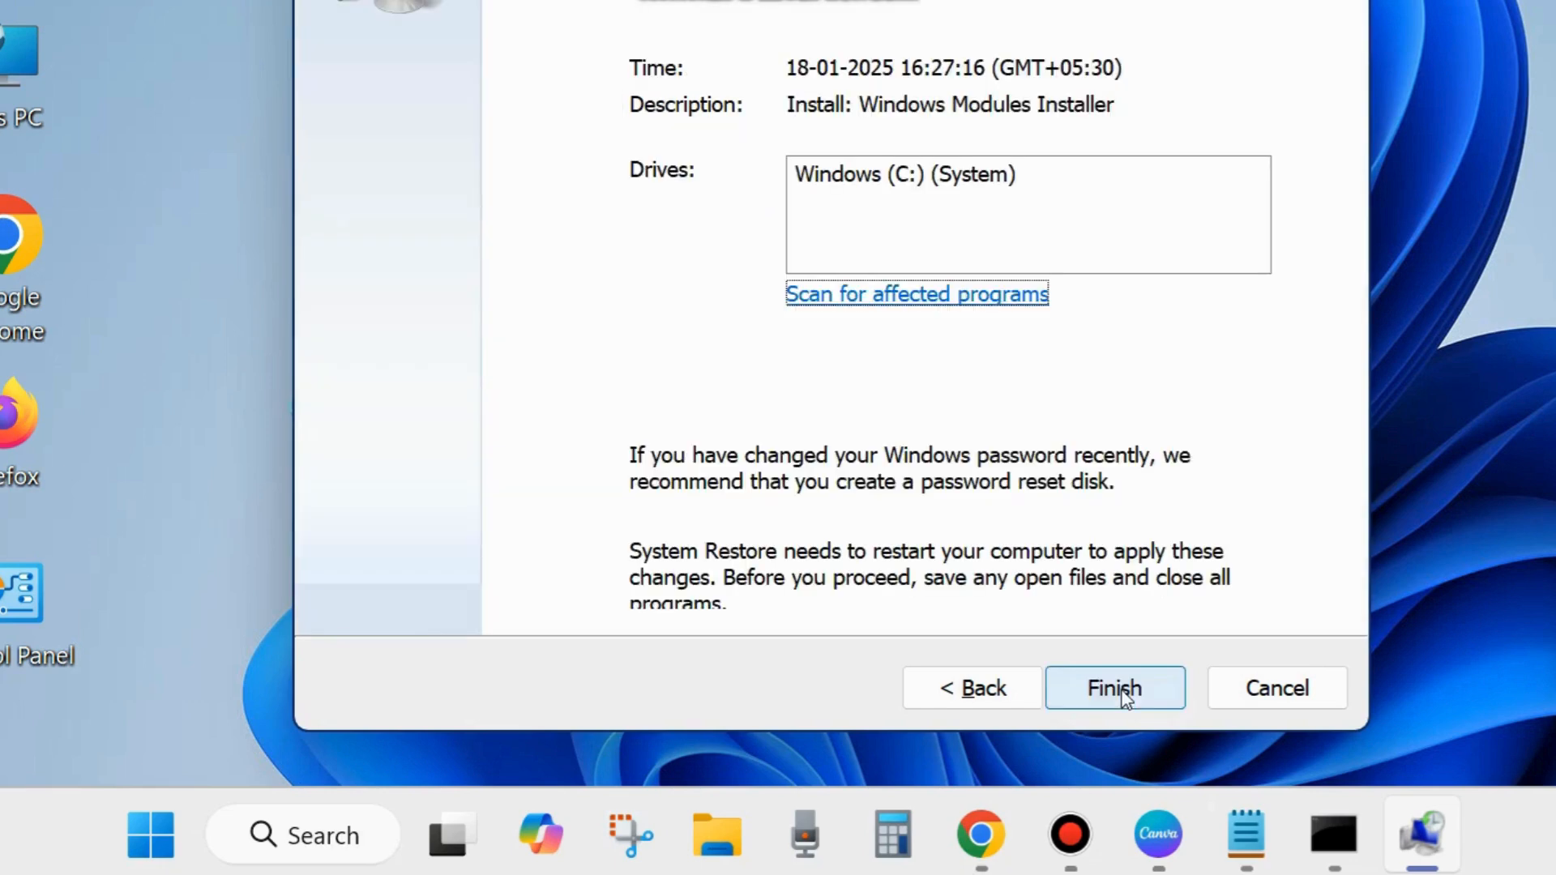
left_click_drag(1007, 0, 962, 39)
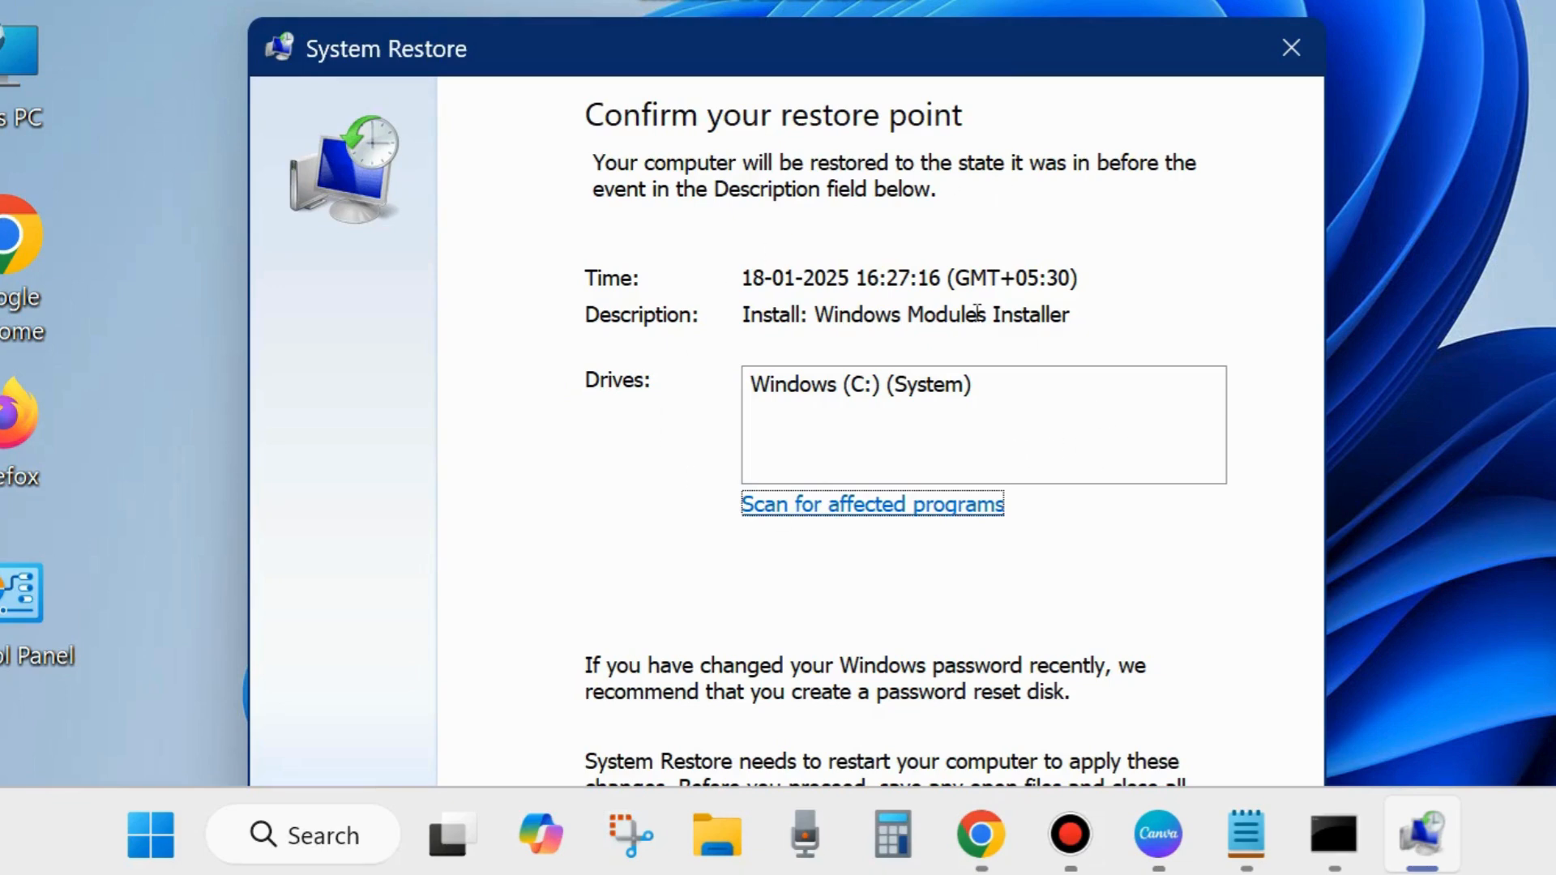
left_click_drag(953, 54, 972, 0)
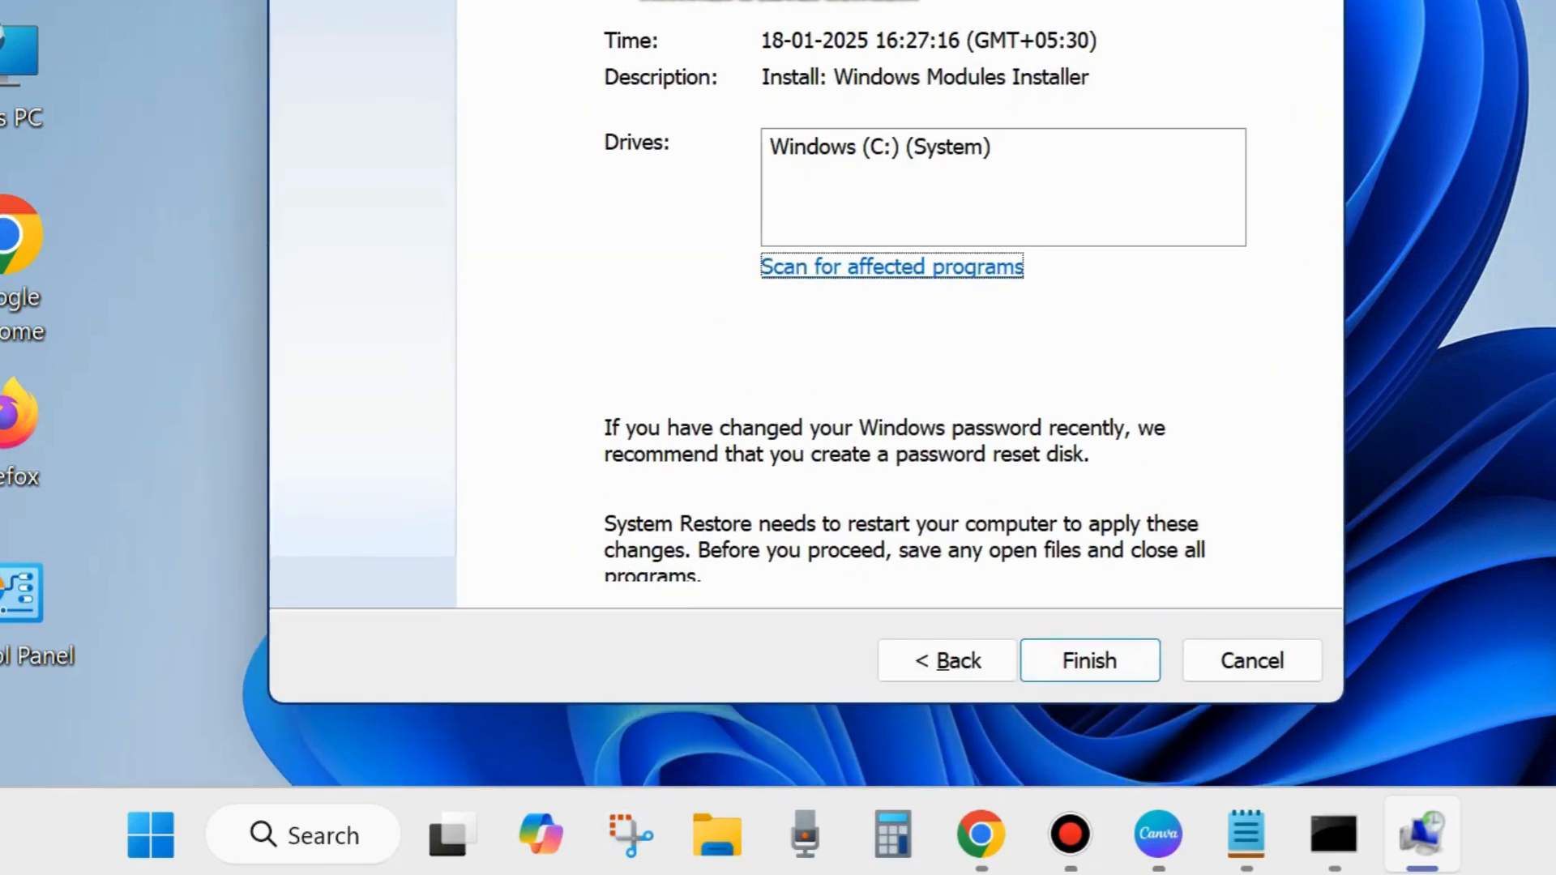